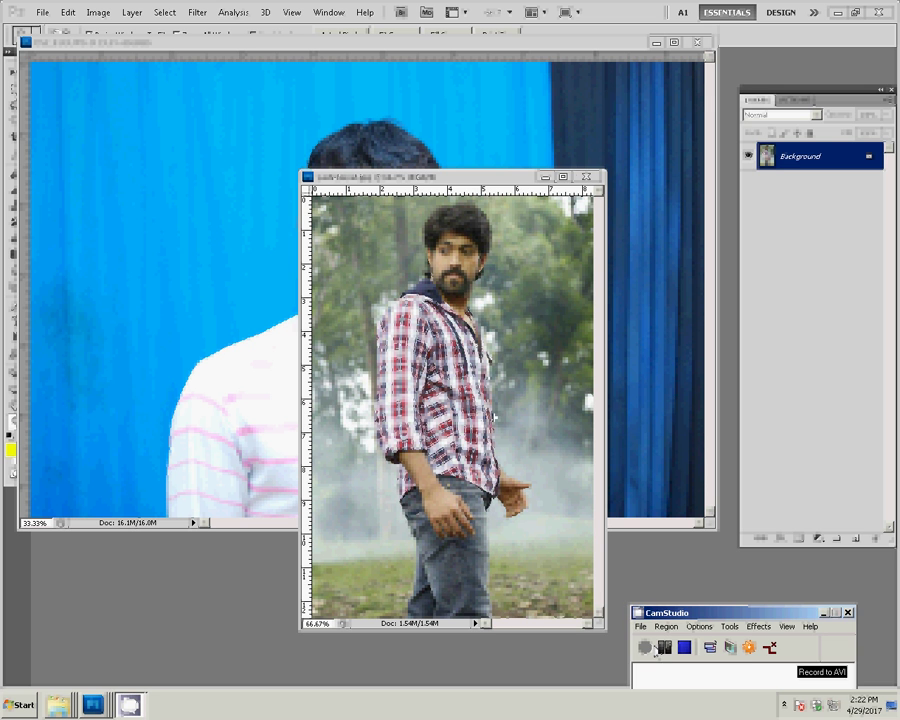
- Resize the forest portrait to 200 pixels/inch with resampling, enlarging it to 1667 × 2500 pixels
click(657, 651)
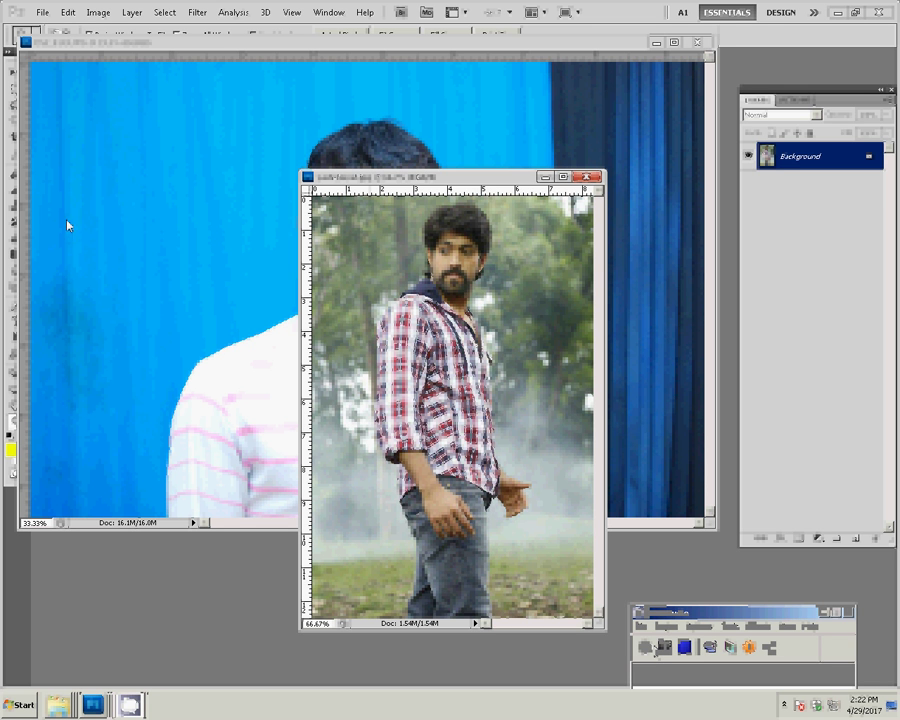
click(96, 14)
click(110, 102)
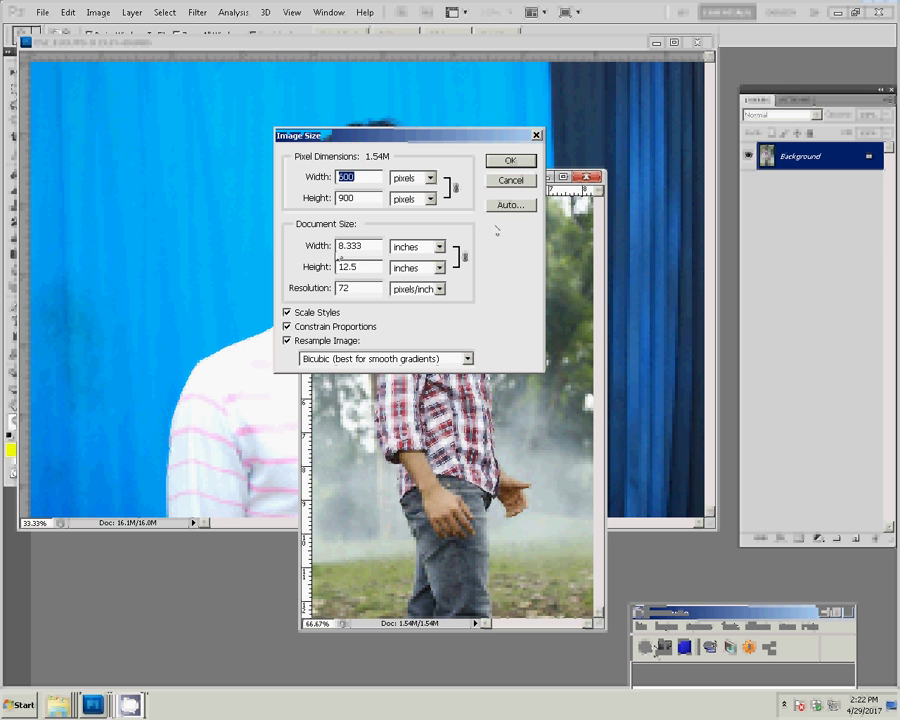
double_click(350, 246)
double_click(353, 286)
text(200)
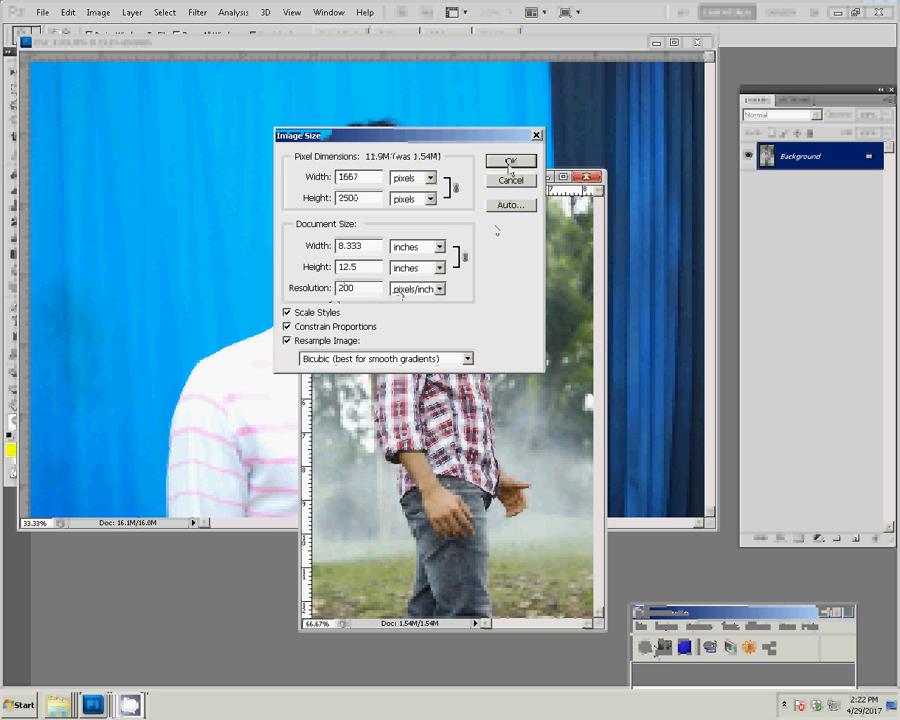
click(510, 162)
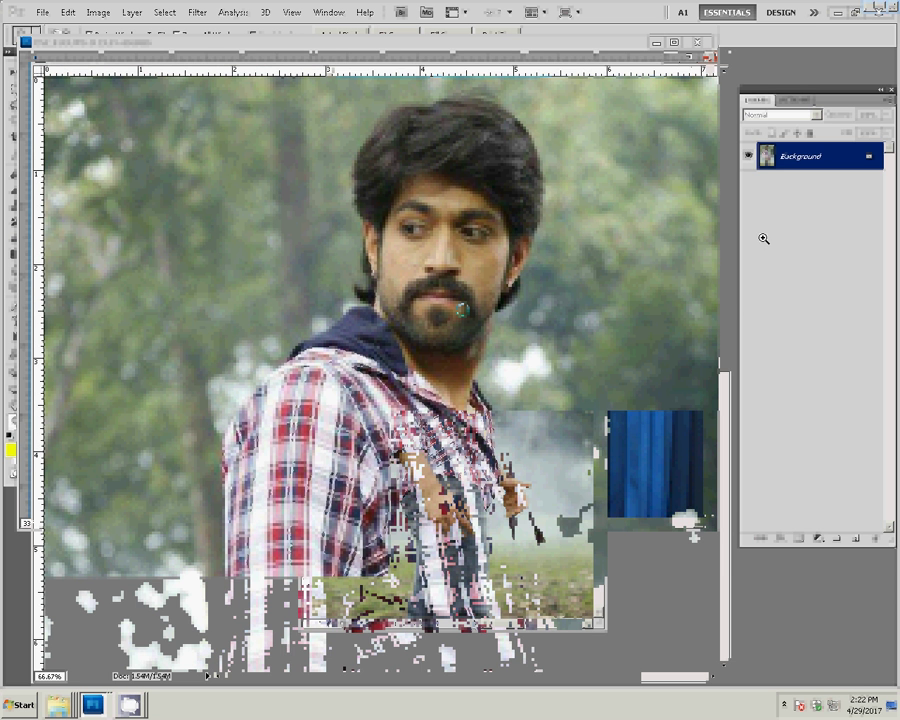
- Bring the blue-backdrop photo forward and lasso around the man's head
click(793, 100)
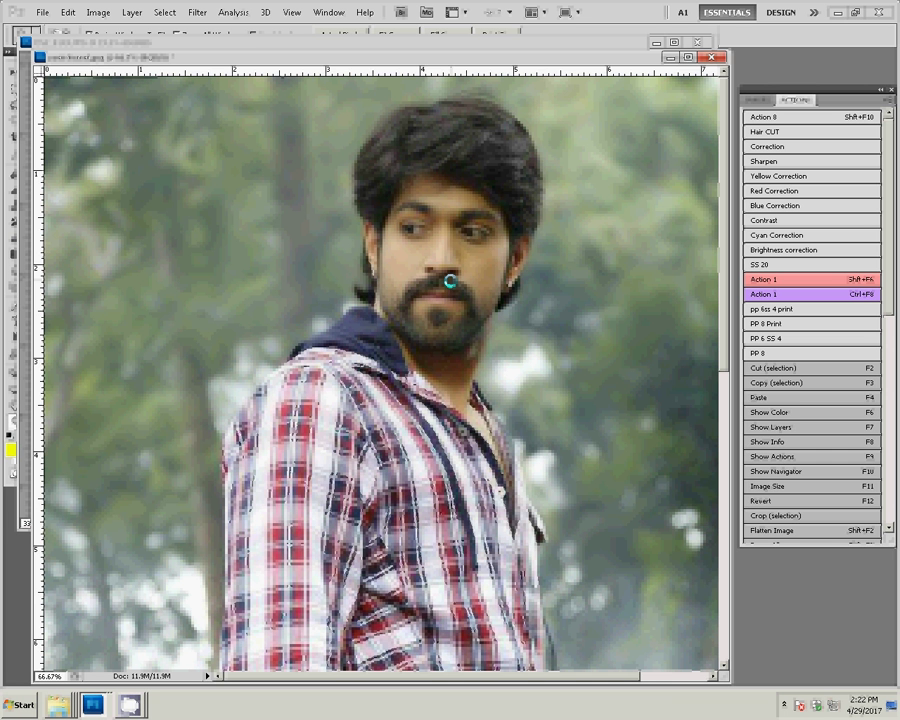
click(527, 41)
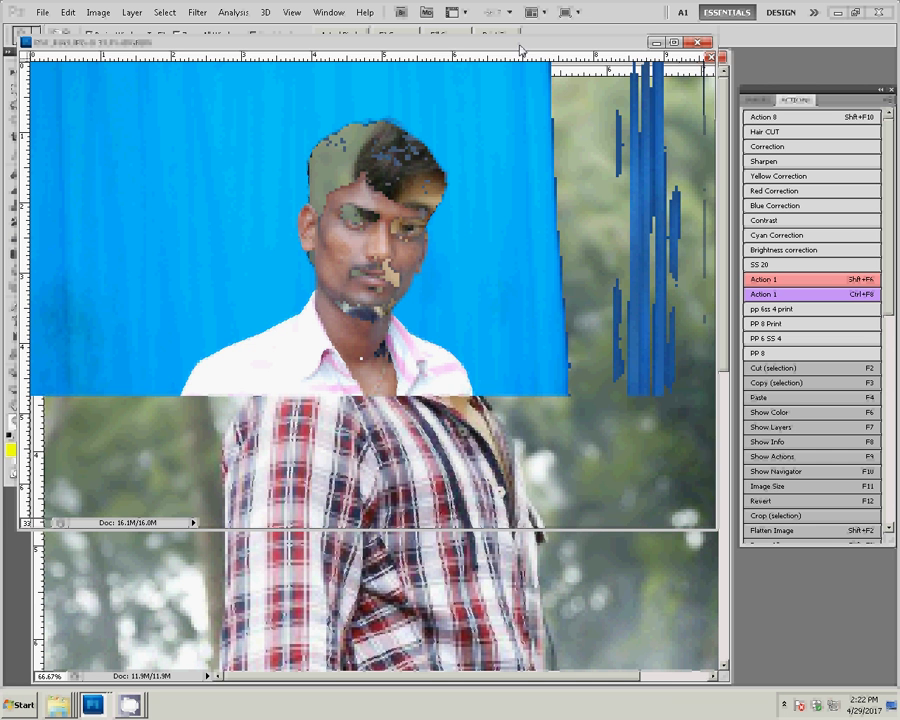
click(12, 104)
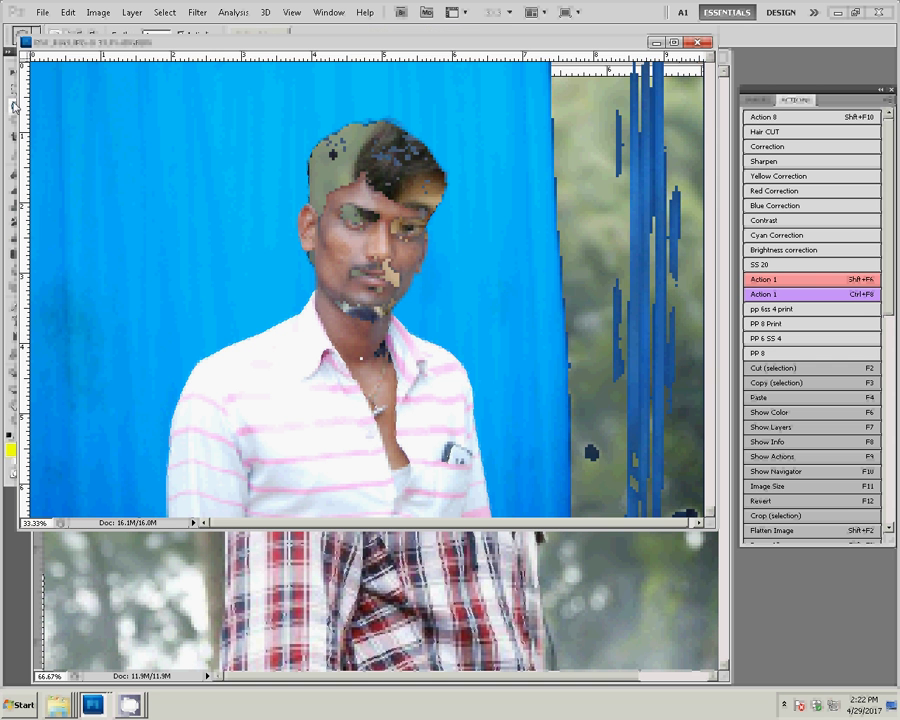
mouse_move(305, 133)
mouse_down()
mouse_move(275, 311)
mouse_move(415, 96)
mouse_move(330, 97)
mouse_up()
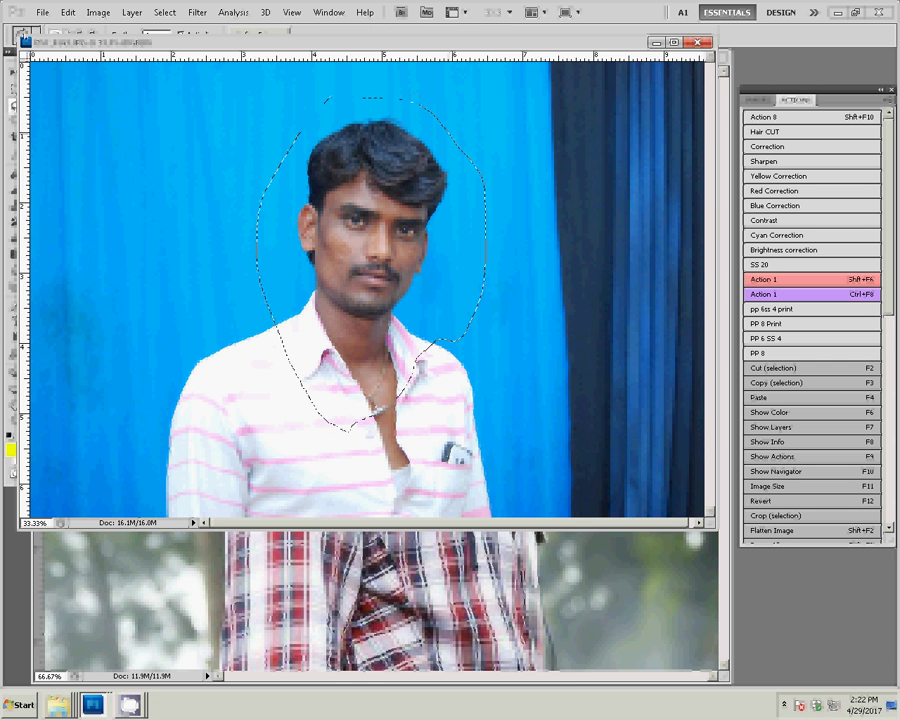
- Copy the lassoed head and shoulders and minimize the blue-backdrop photo
click(67, 12)
click(76, 99)
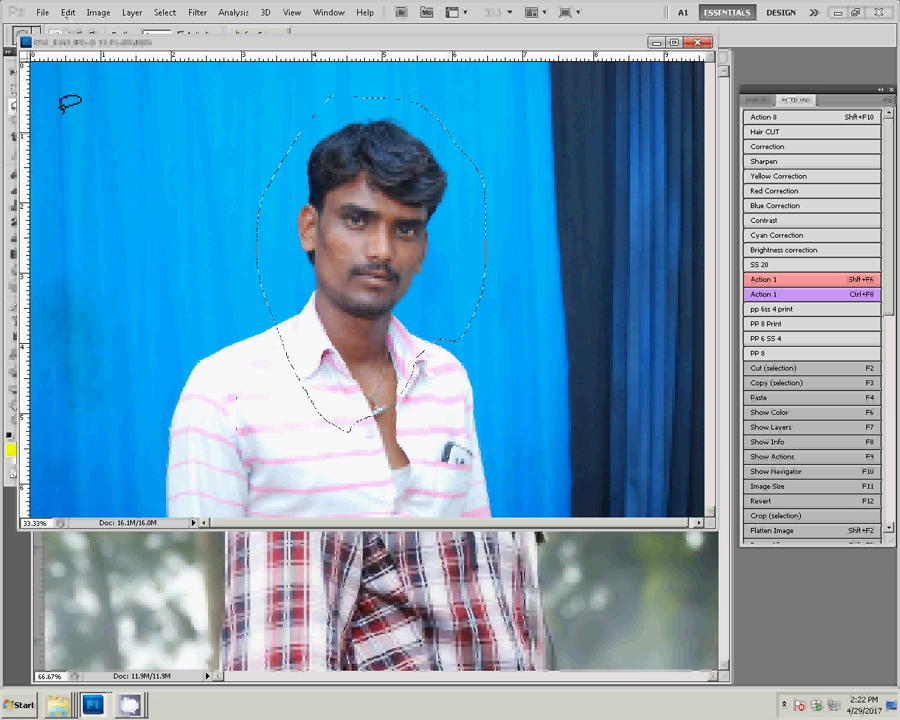
click(656, 43)
click(67, 12)
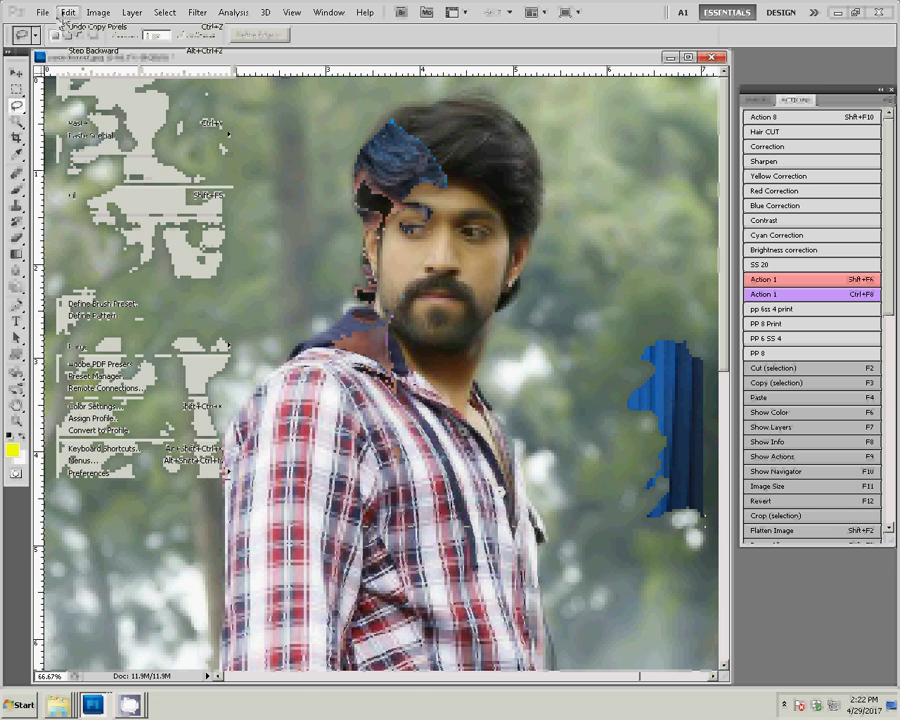
- Paste the head onto the forest photo and Magic Wand-select its blue backdrop
click(87, 124)
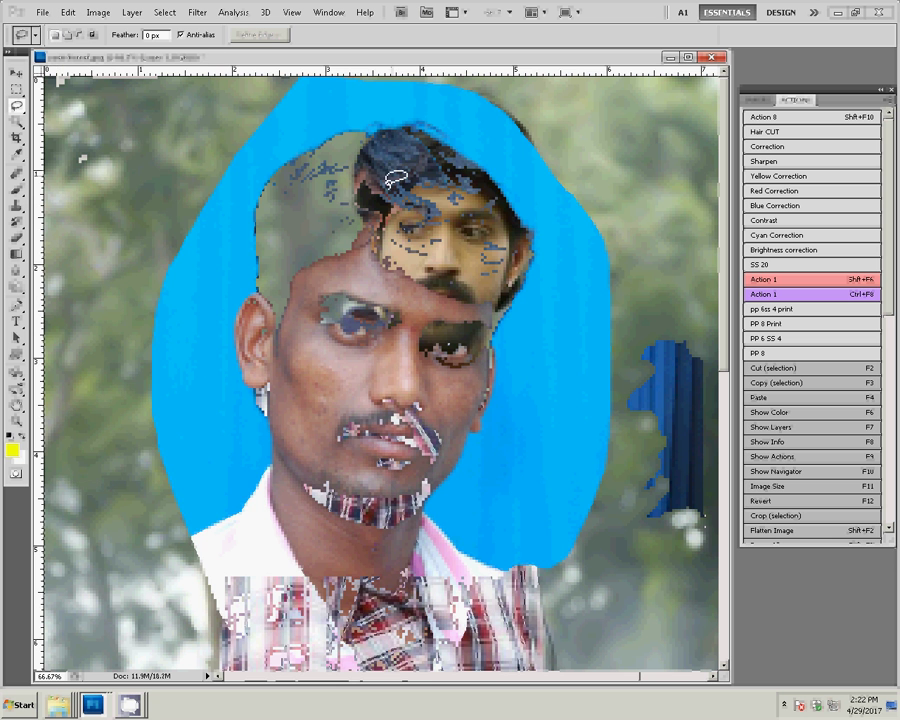
key(w)
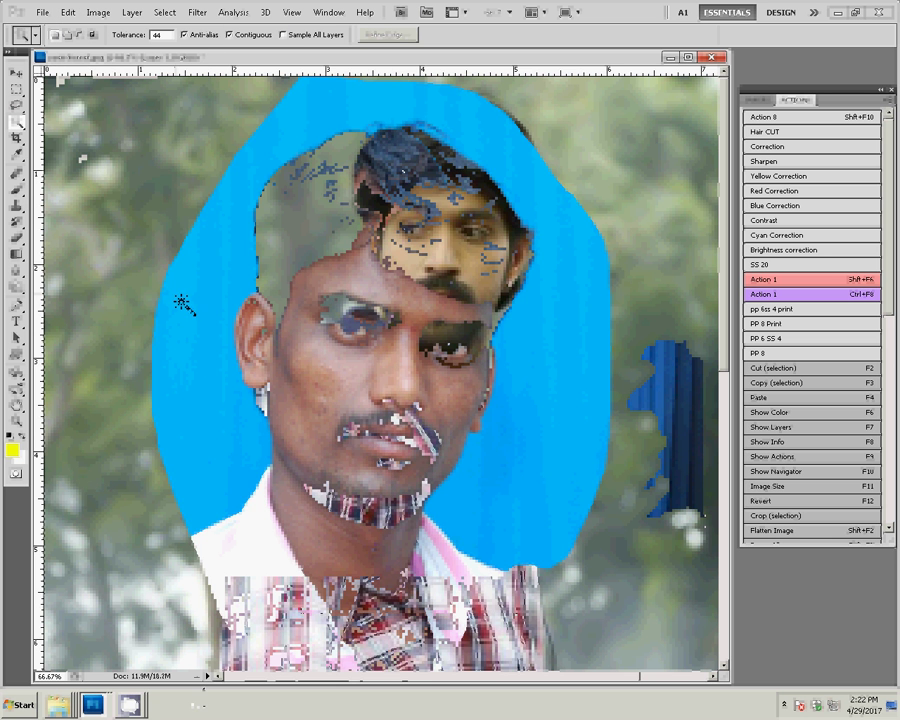
click(183, 305)
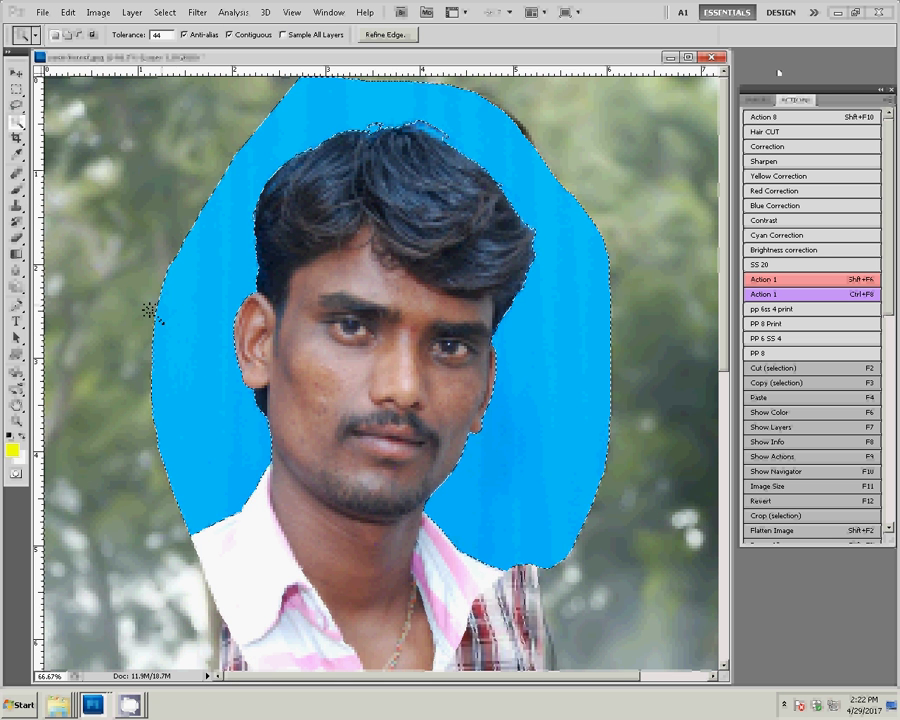
- Delete Layer 1 in the Layers panel, restore it, and deselect with Ctrl+D
click(765, 102)
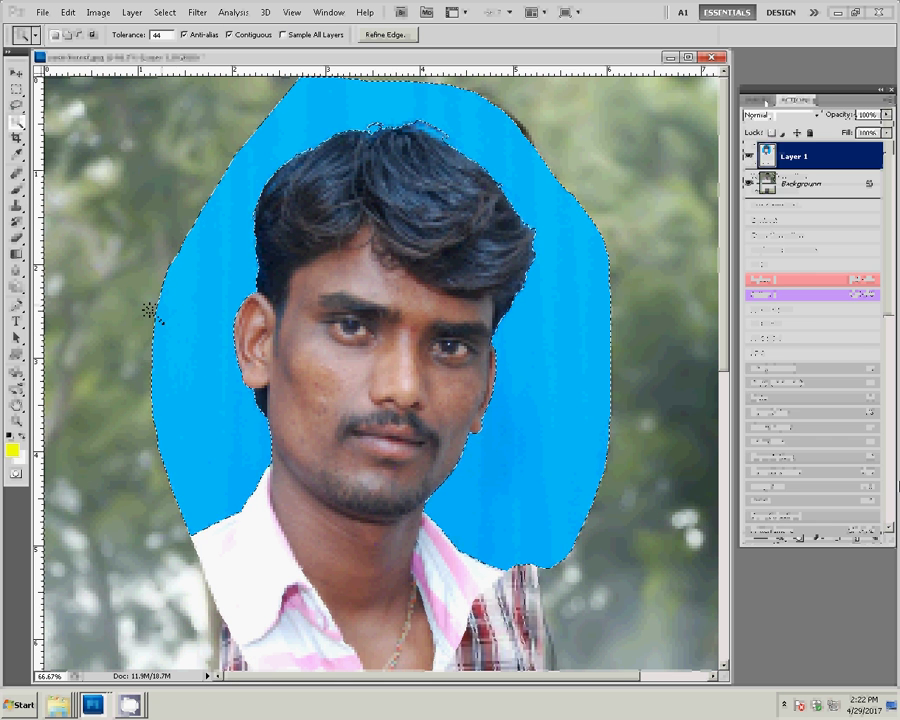
click(873, 540)
click(424, 259)
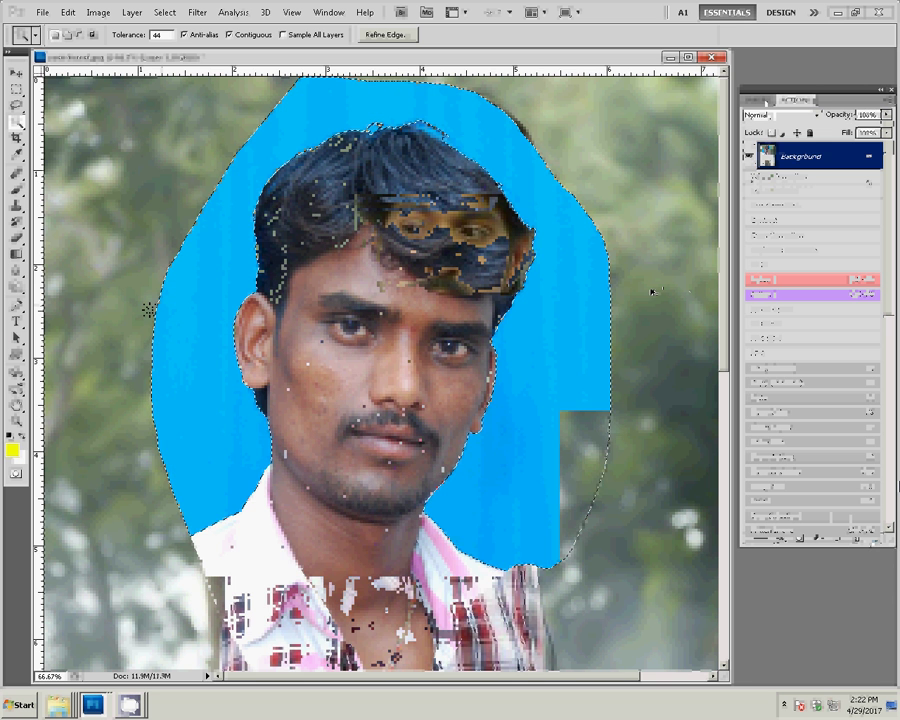
key(ctrl+j)
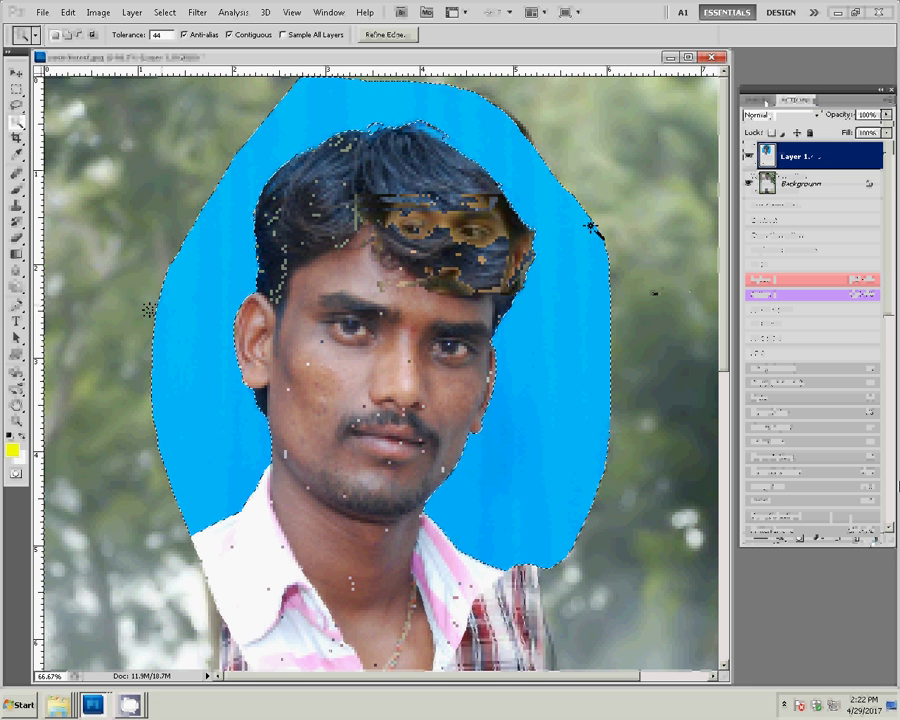
key(ctrl+d)
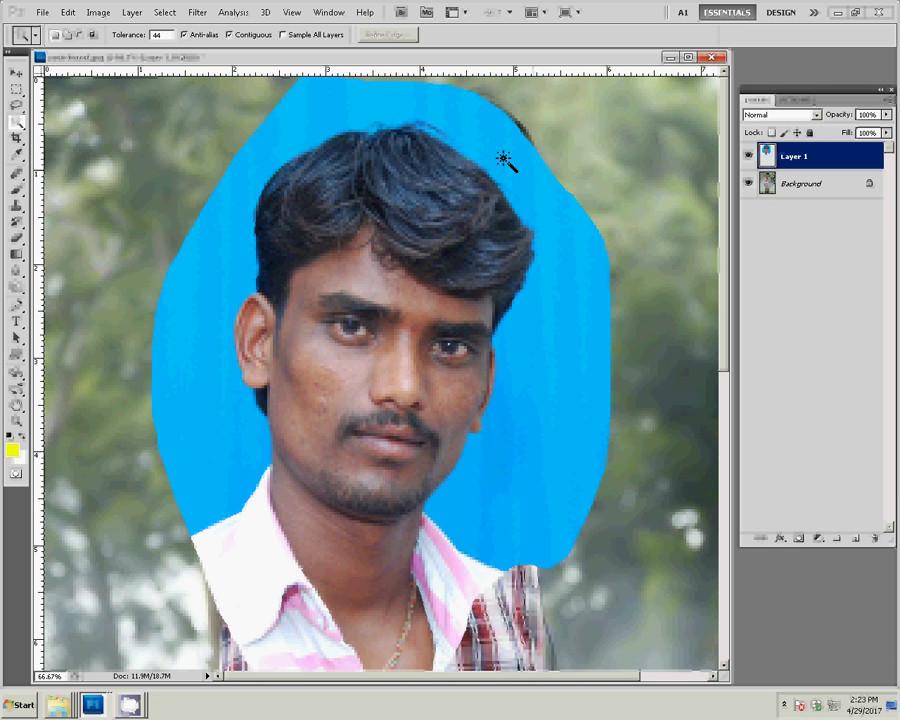
- Start a Pen path over the top of the hair and down its right edge
click(17, 307)
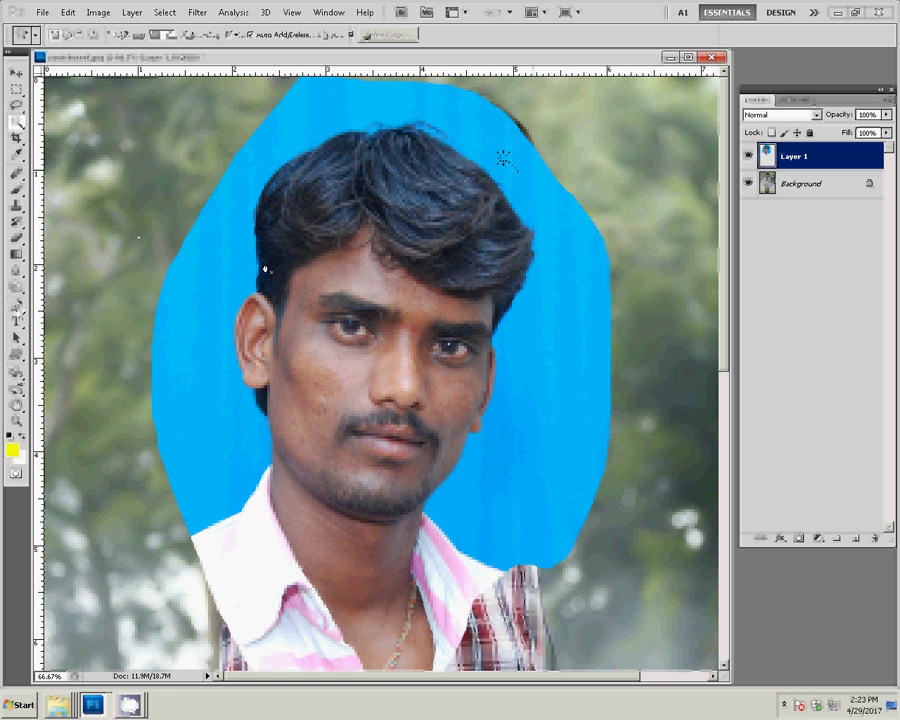
click(258, 214)
click(338, 141)
click(519, 200)
click(522, 272)
drag(493, 325, 492, 350)
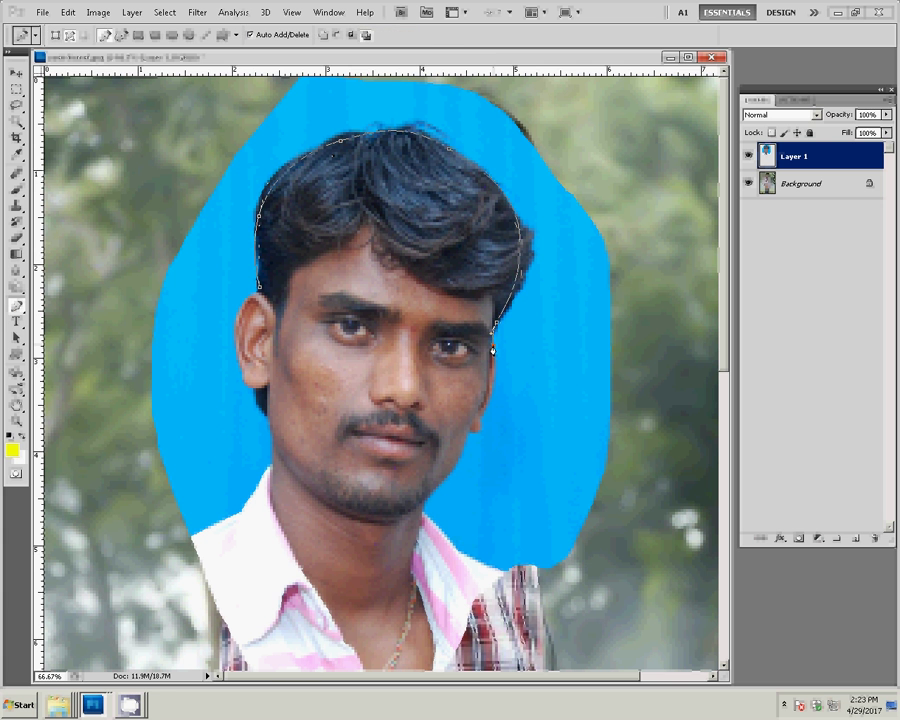
- Zoom in on the right cheek and add a path point at the ear edge
key(z)
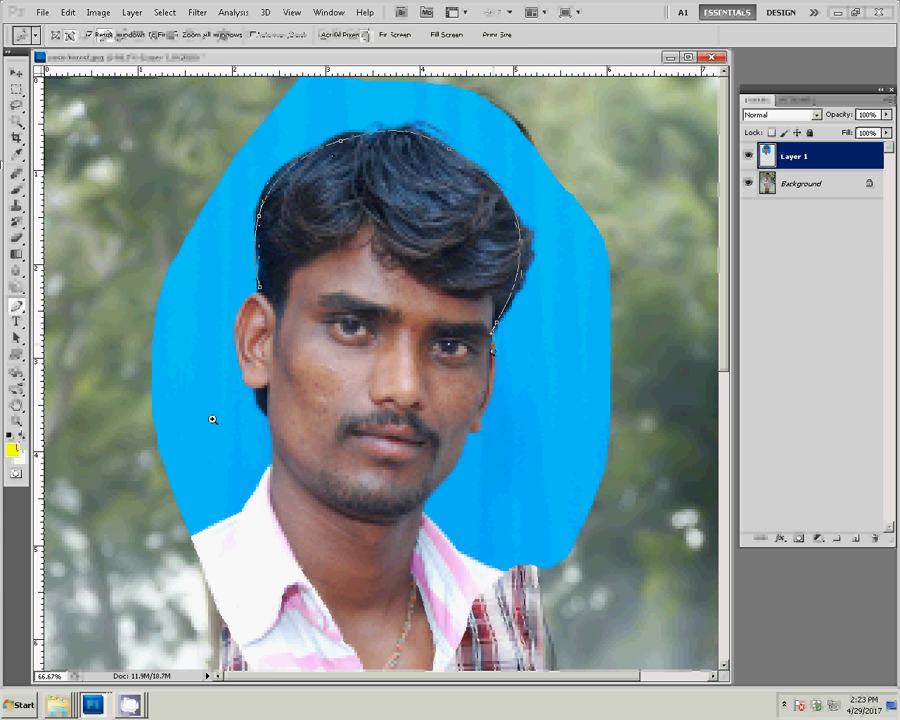
drag(534, 424, 504, 322)
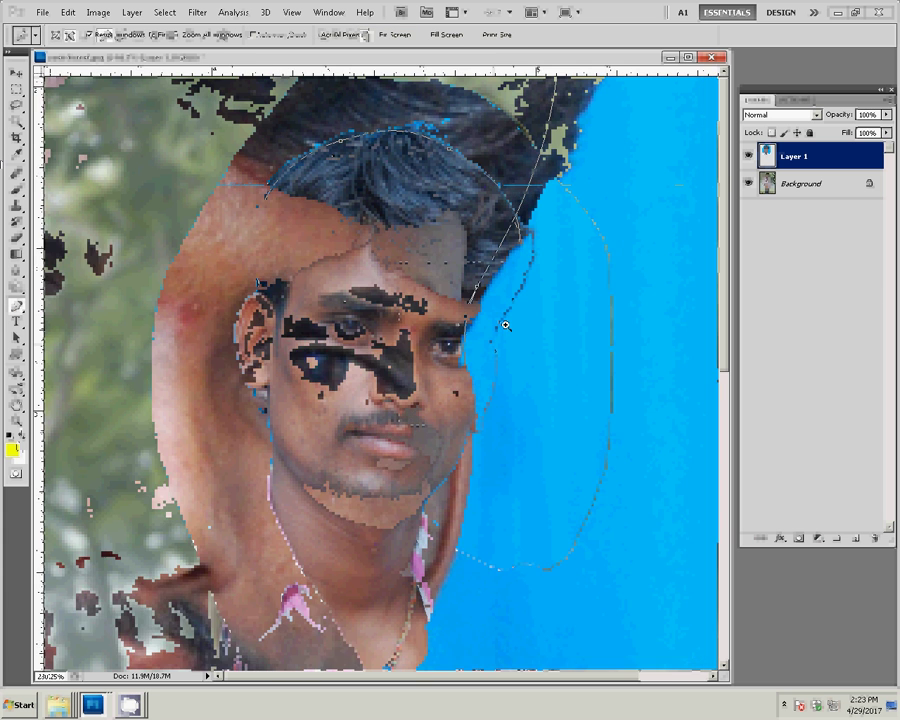
key(p)
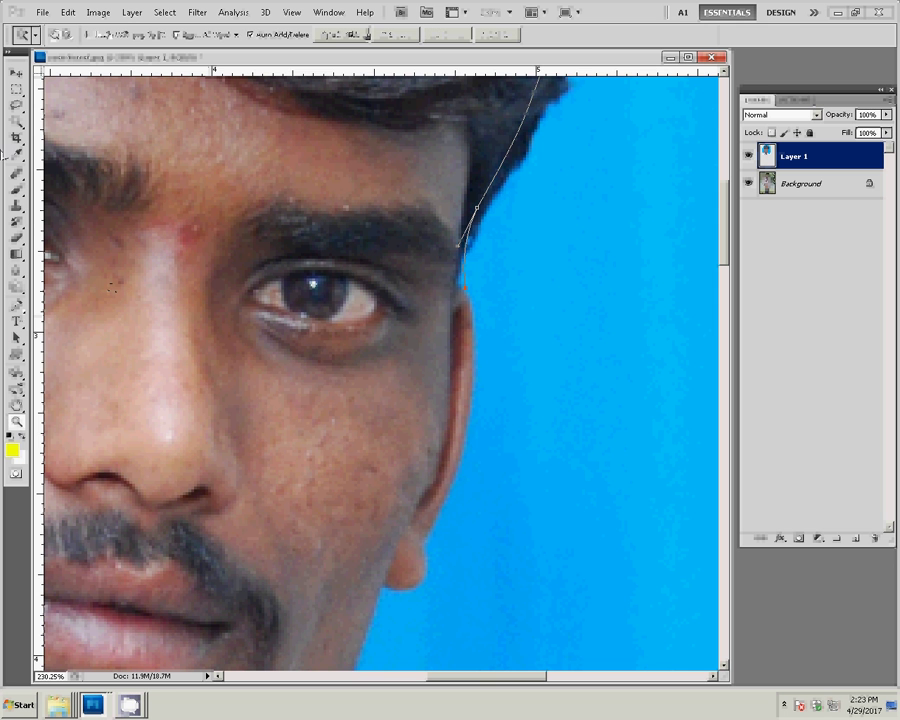
click(471, 330)
- Continue the path up the neck outline toward the ear
drag(426, 564, 492, 224)
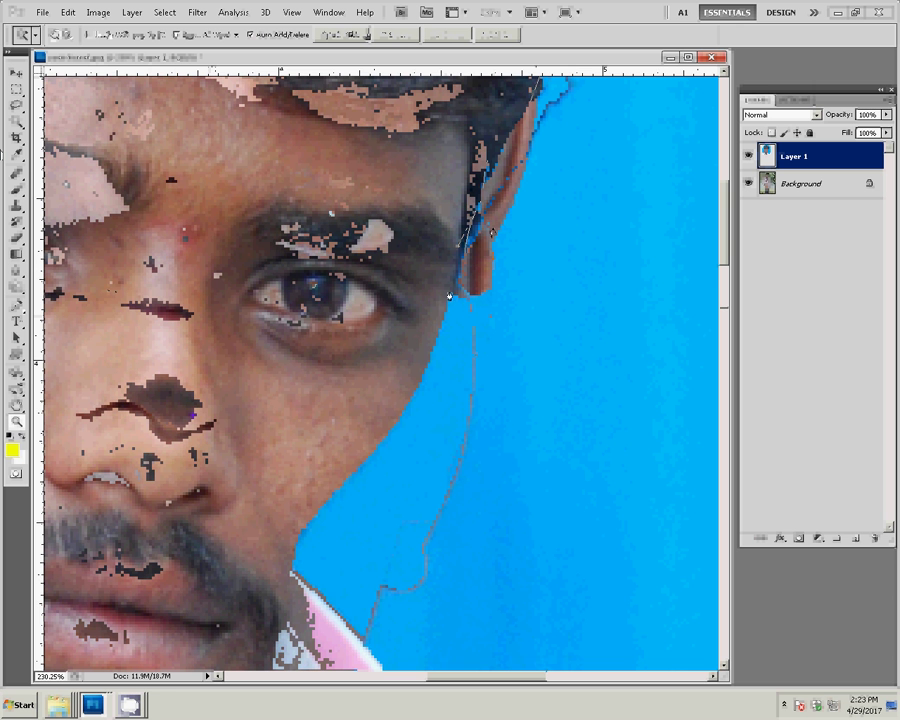
drag(404, 410, 497, 115)
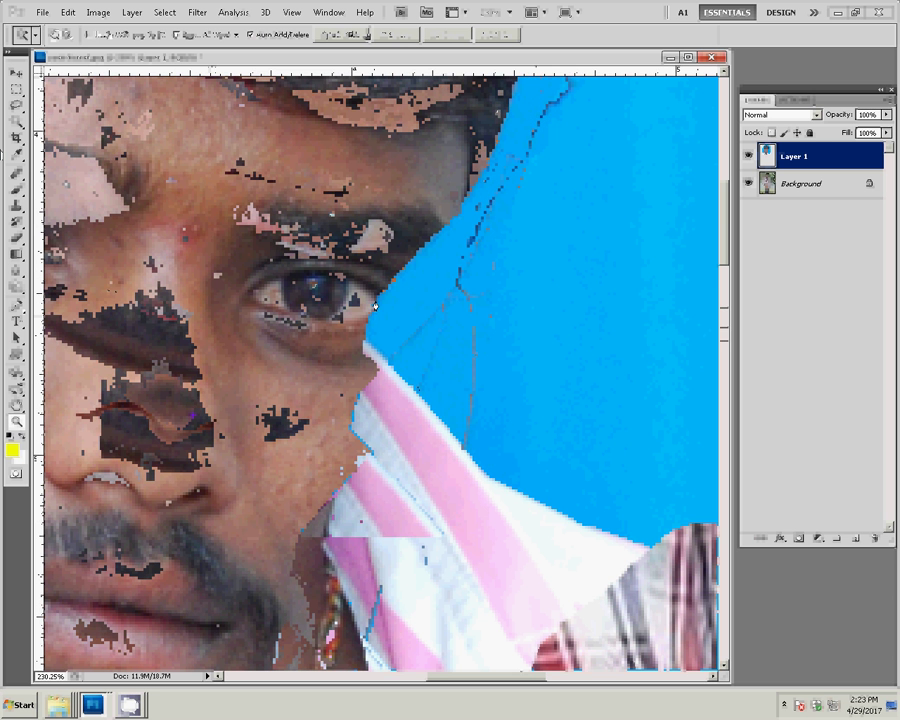
drag(365, 345, 456, 162)
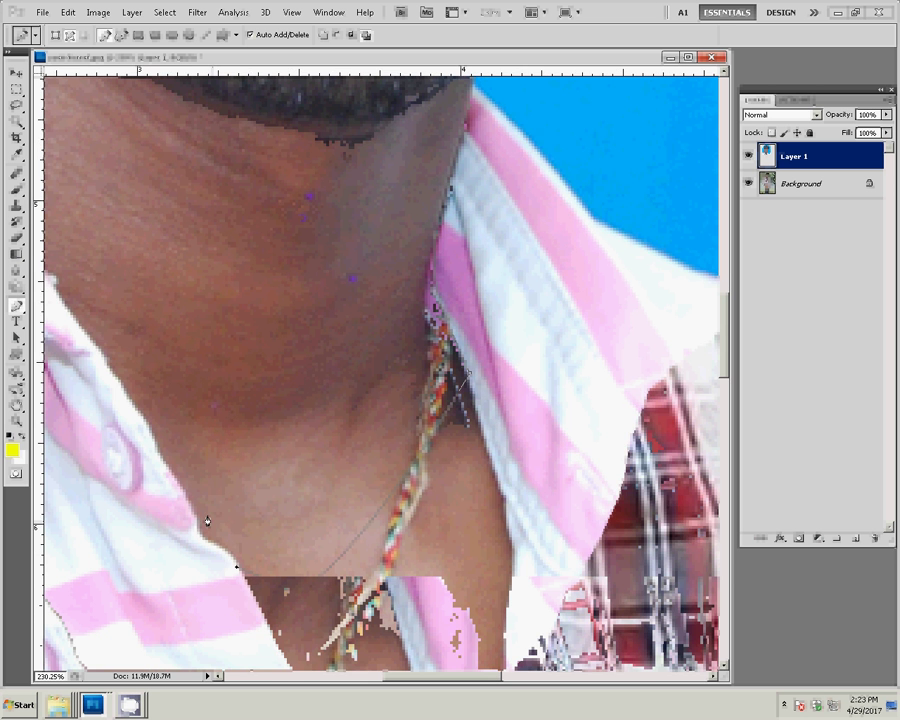
drag(207, 520, 316, 544)
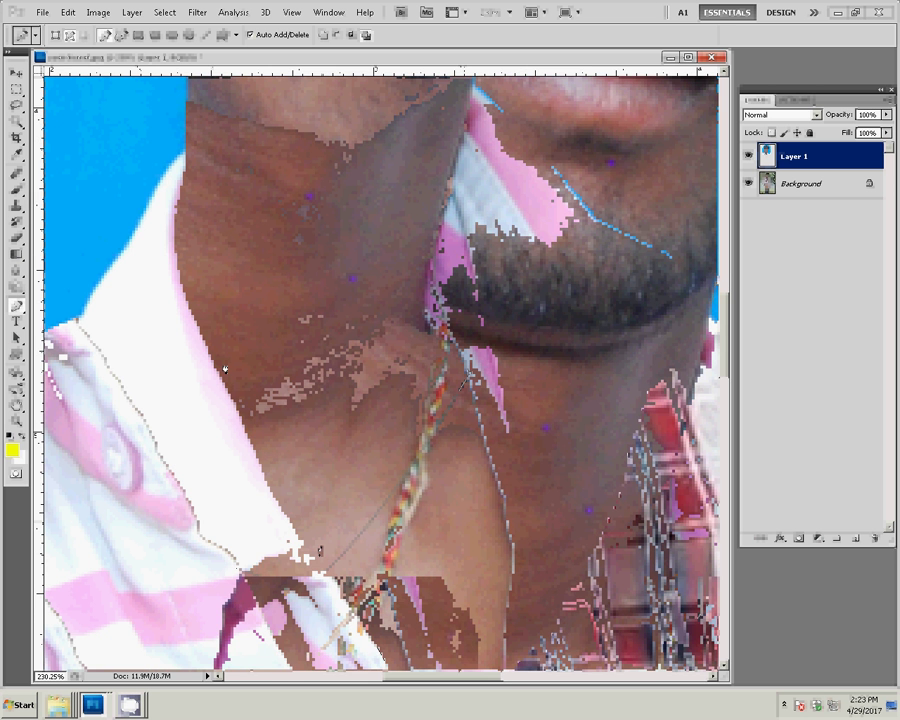
drag(225, 370, 229, 203)
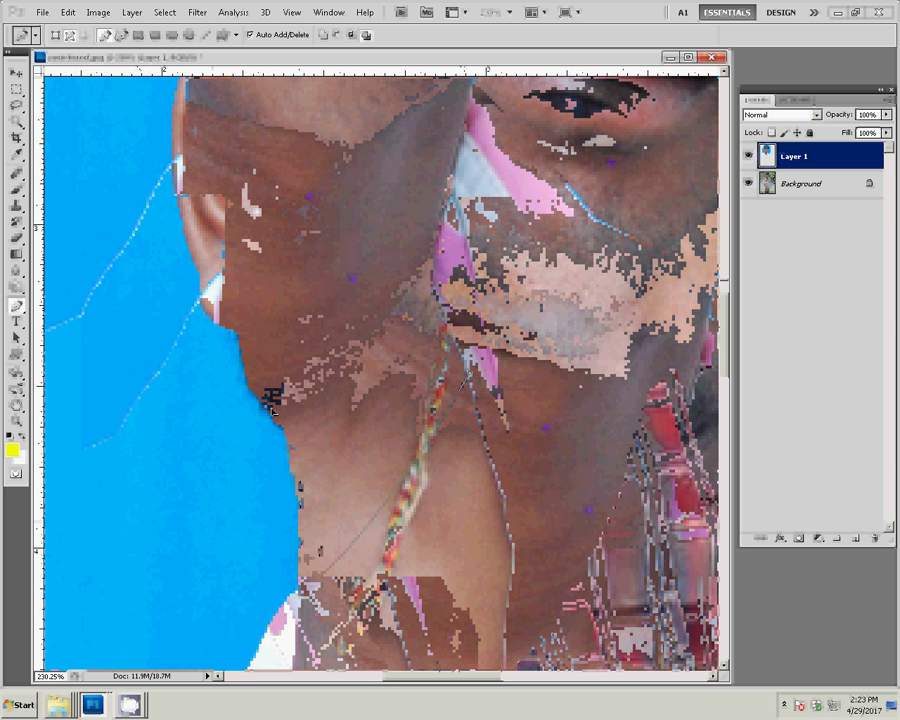
click(252, 383)
click(240, 343)
click(204, 318)
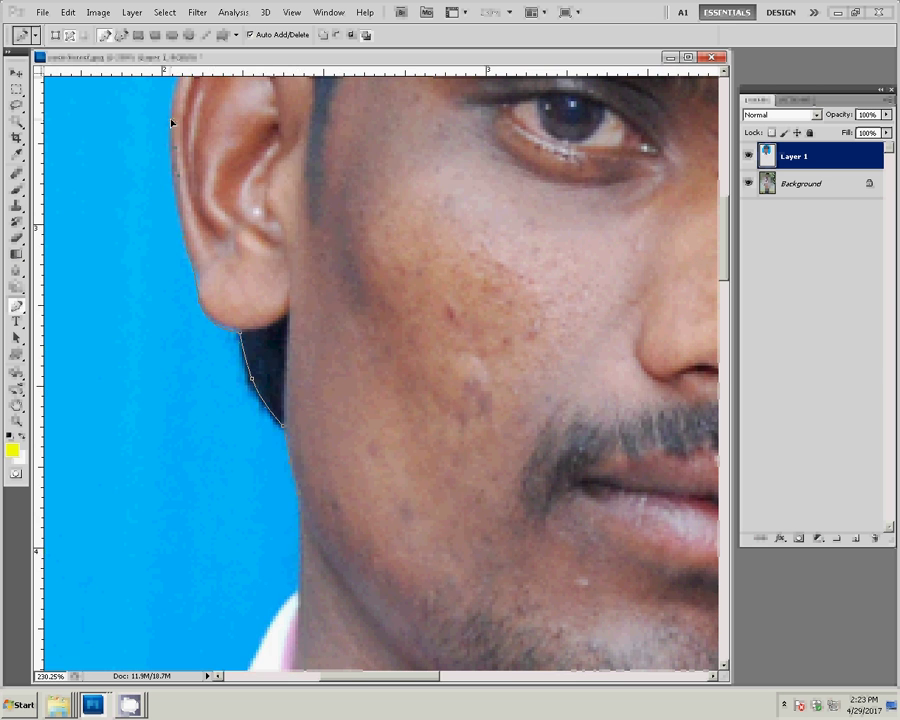
scroll(172, 122, up, 3)
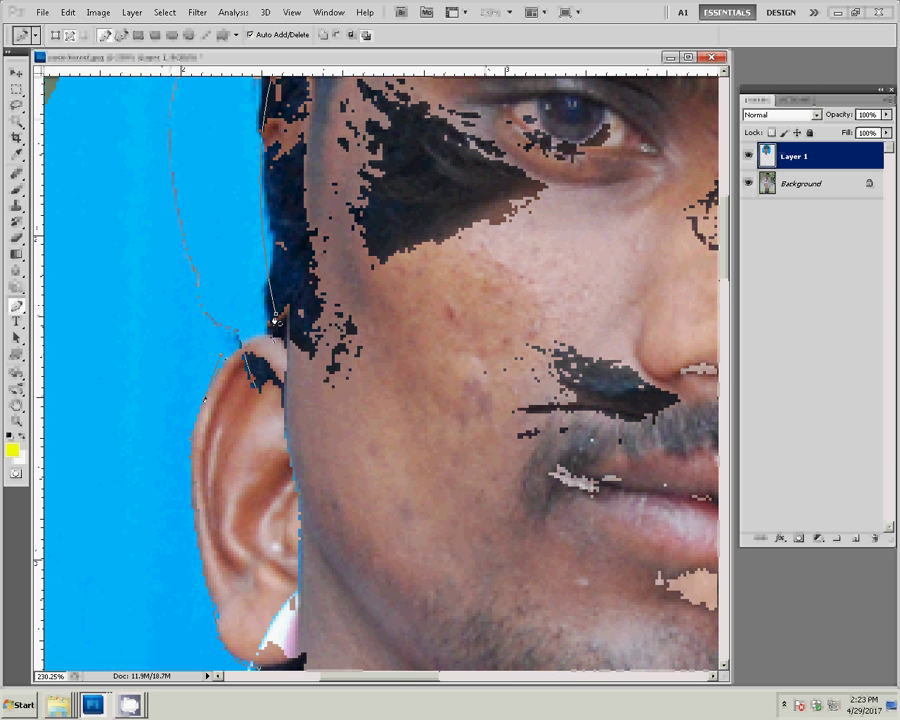
- Turn the traced path into a selection with a 1-pixel feather
right_click(308, 222)
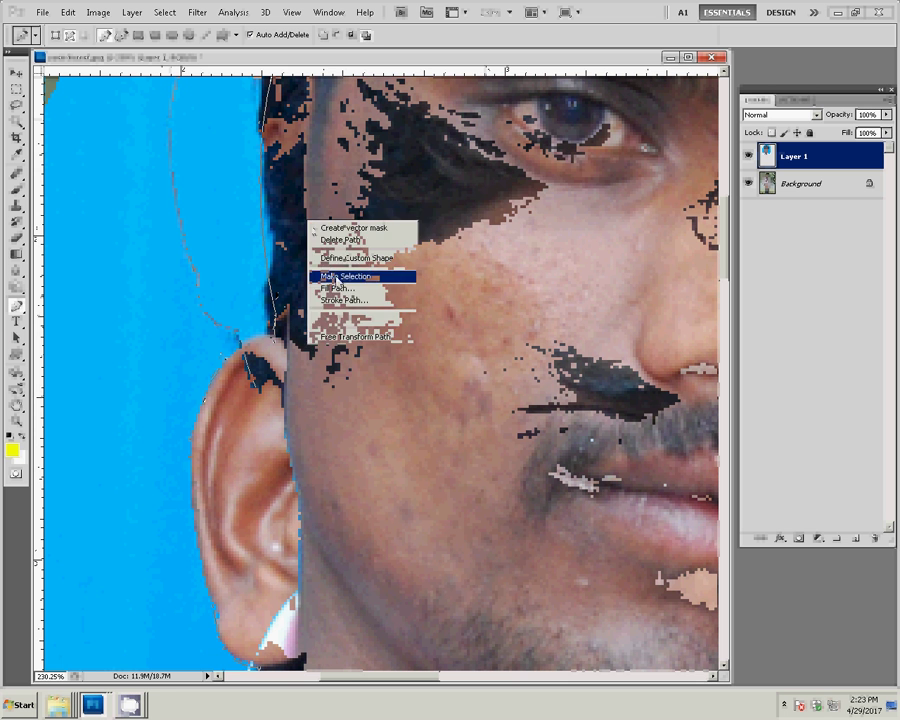
click(336, 279)
text(2)
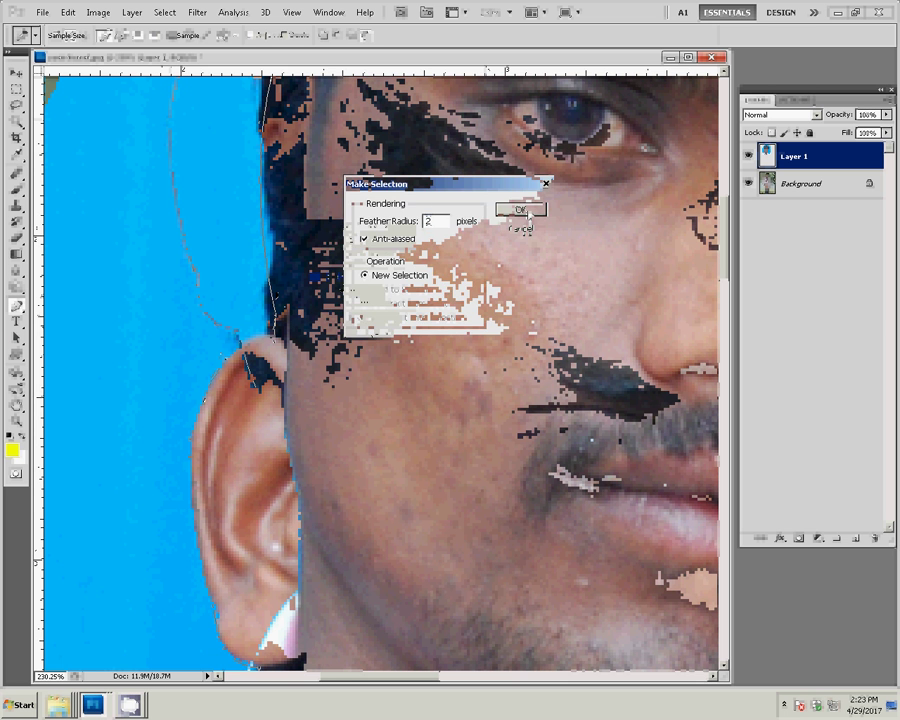
click(529, 213)
right_click(500, 214)
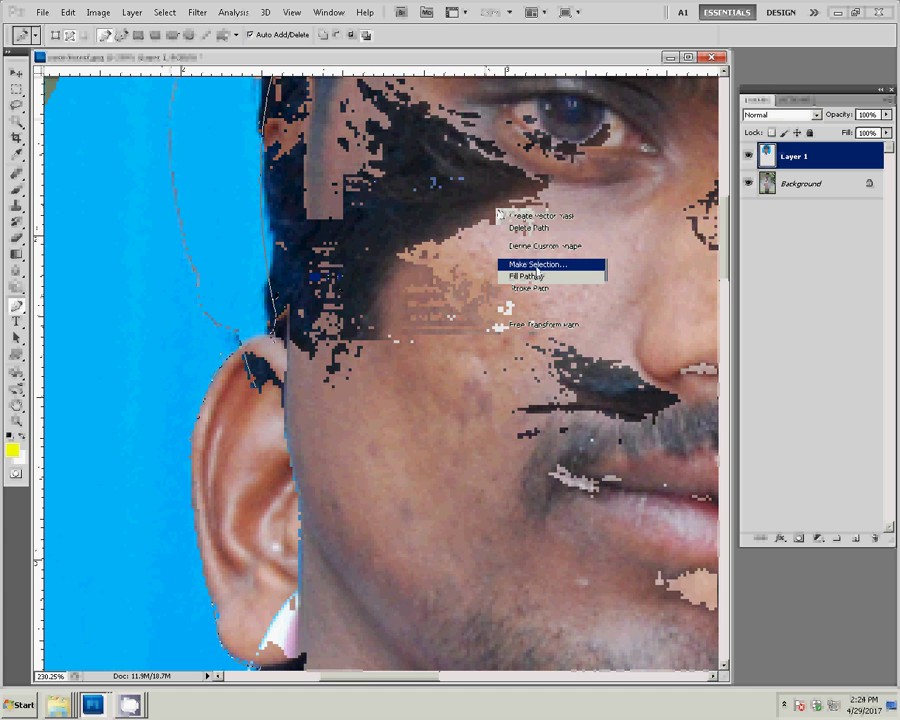
click(510, 265)
text(1)
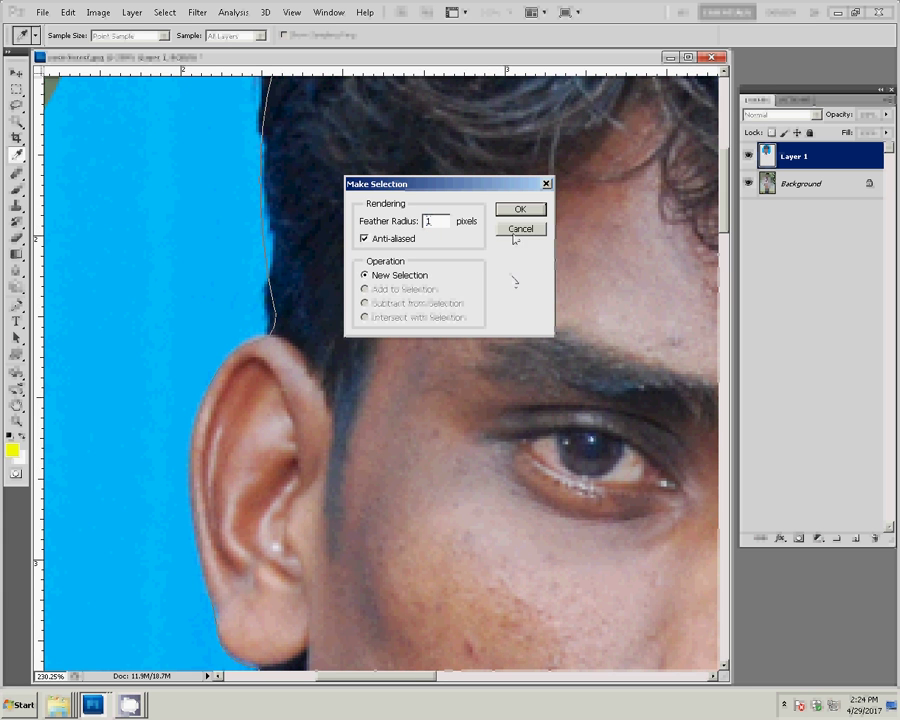
click(520, 209)
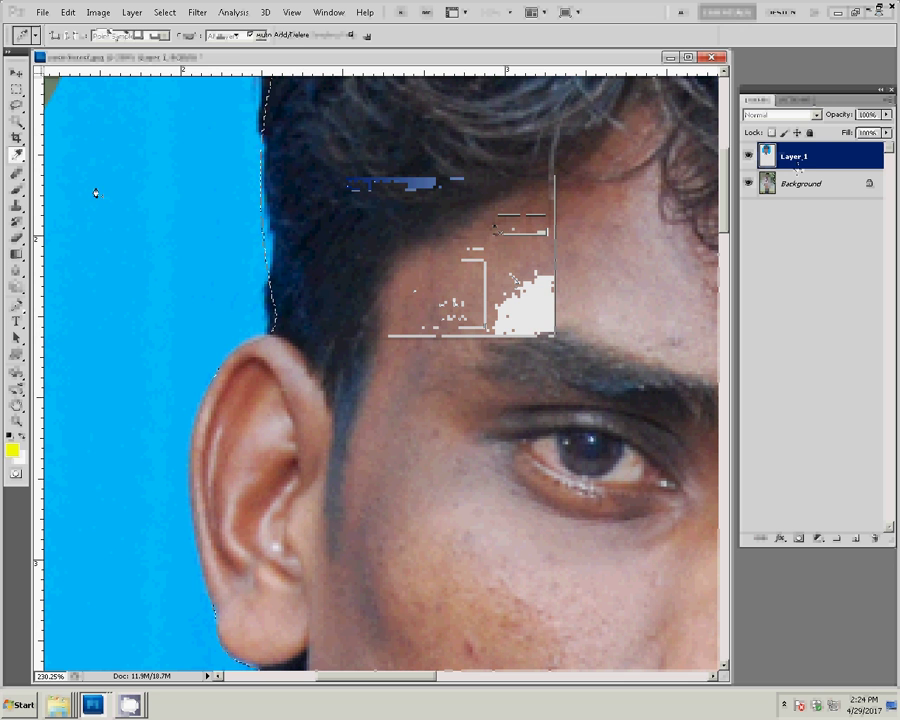
- Copy the selected head onto a new Layer 2 and hide Layer 1
click(68, 12)
mouse_move(140, 27)
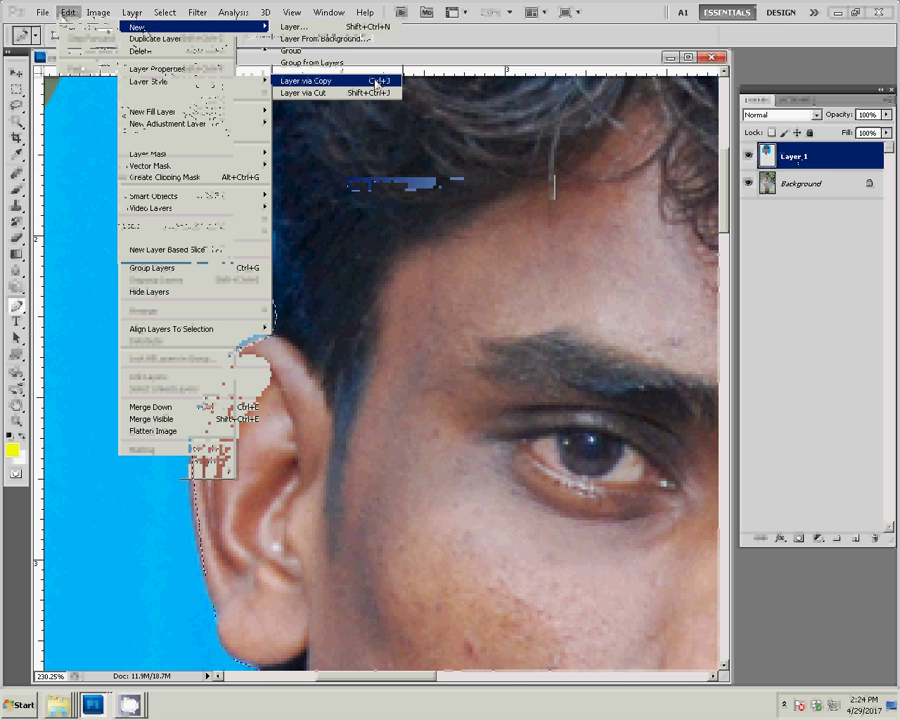
click(375, 81)
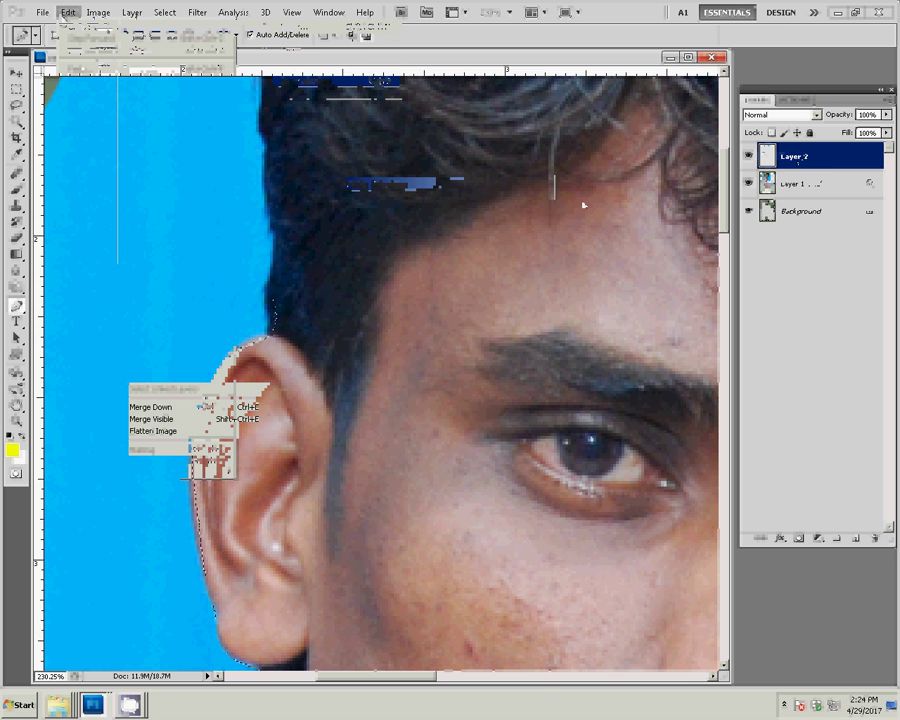
click(748, 184)
- Fit the image on screen and scale the Layer 2 head to about 53%, slightly tilted
key(z)
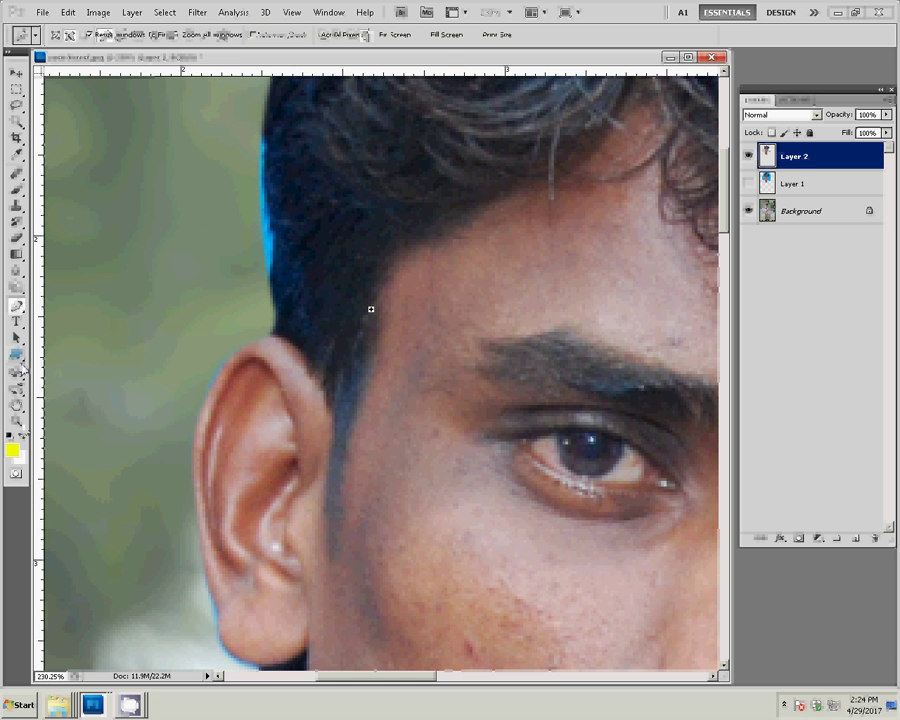
right_click(371, 310)
click(388, 318)
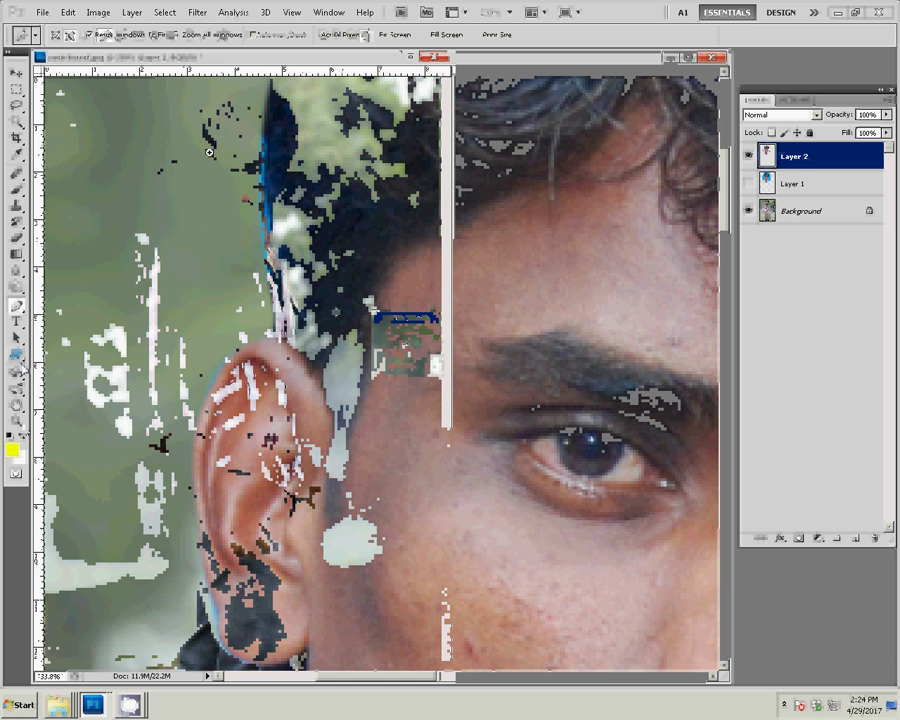
key(v)
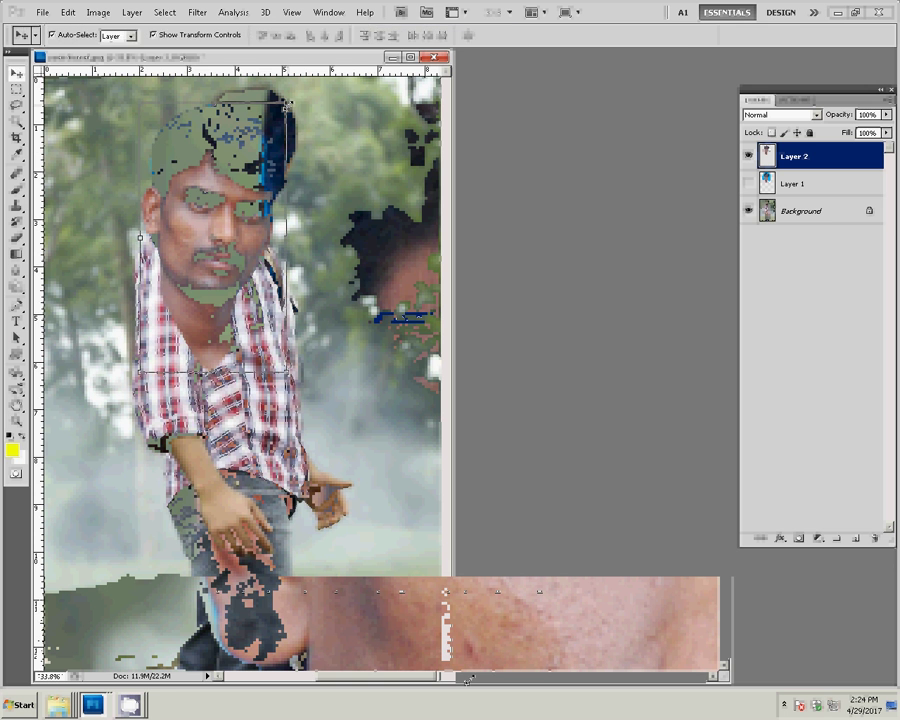
key(ctrl+t)
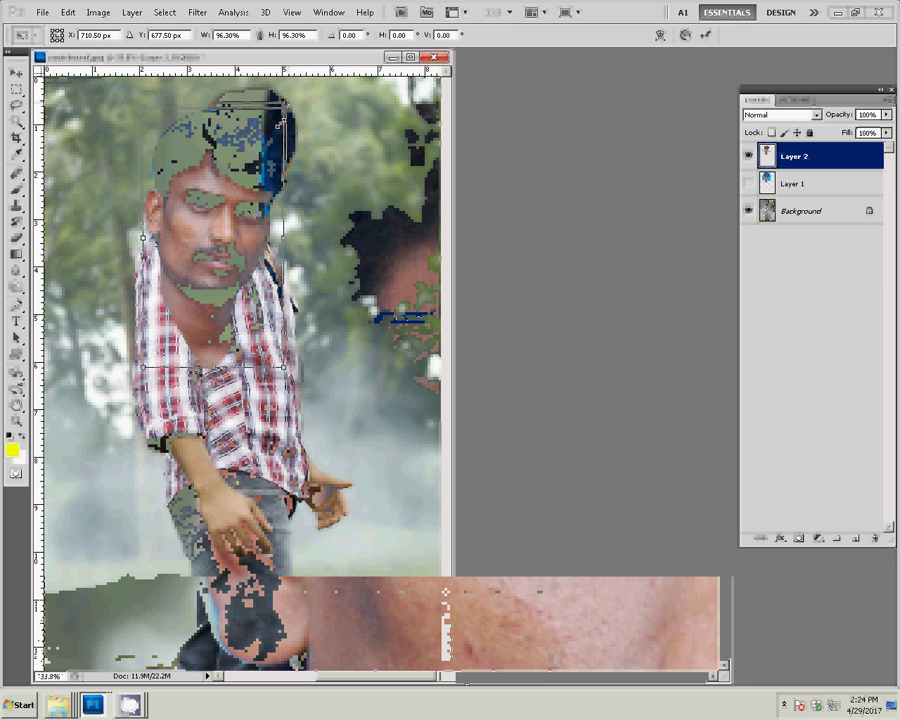
drag(283, 118, 291, 146)
click(704, 37)
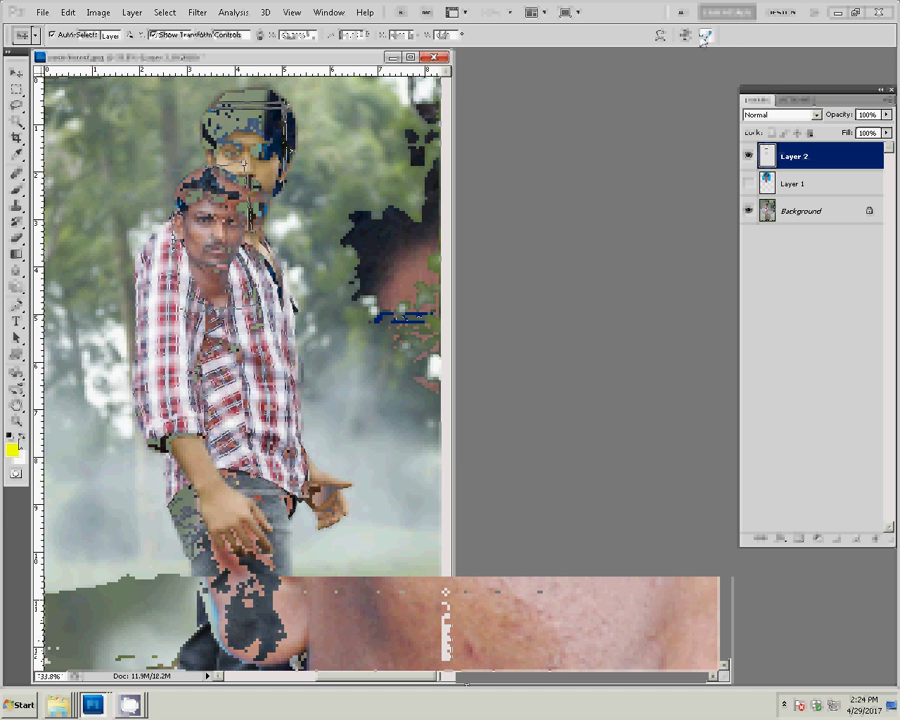
- Zoom to 66.67% and enlarge the head to about 121.59% over the face
key(z)
click(208, 169)
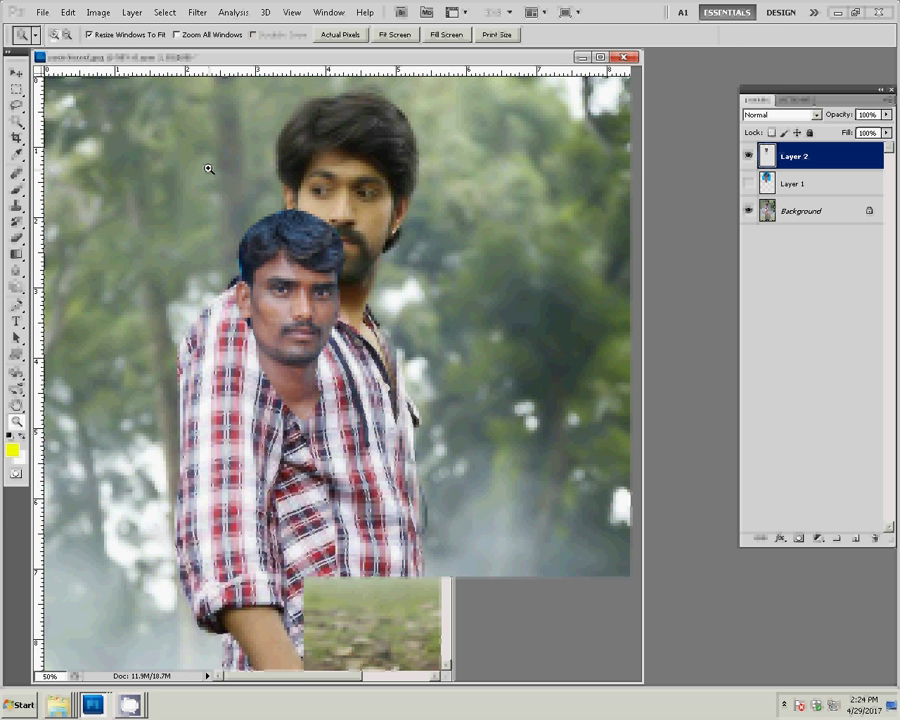
click(208, 169)
key(v)
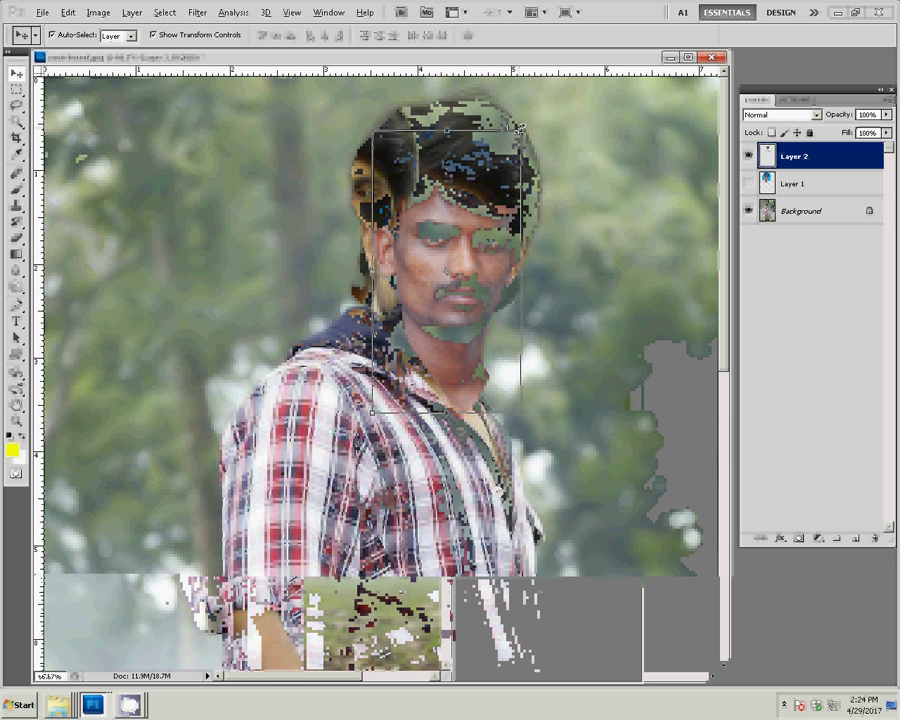
drag(519, 128, 556, 128)
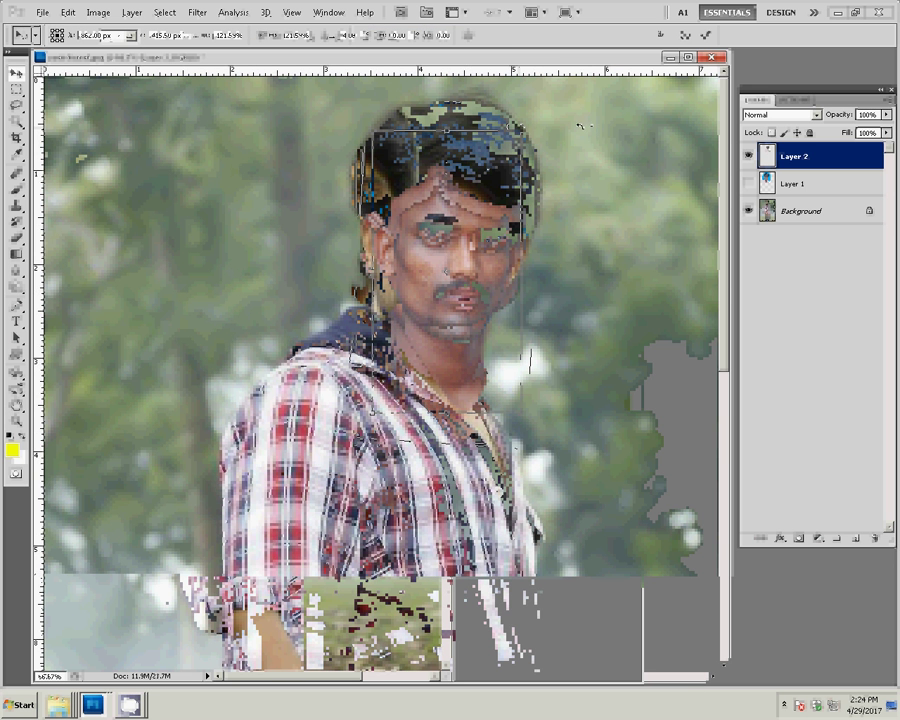
key(Return)
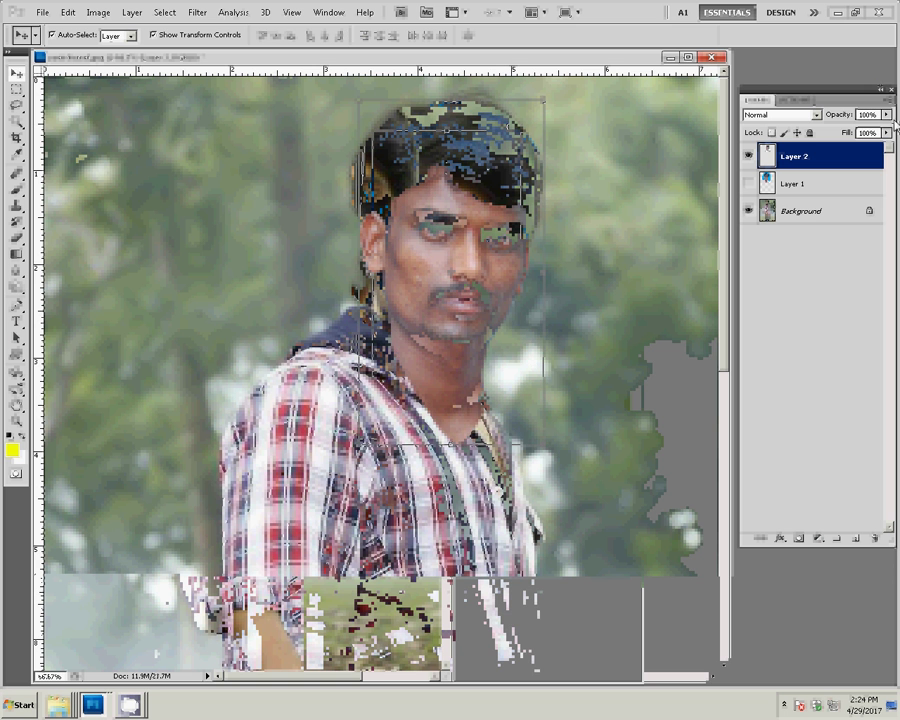
- Lower Layer 2's opacity to 98%
click(886, 114)
drag(885, 127, 882, 127)
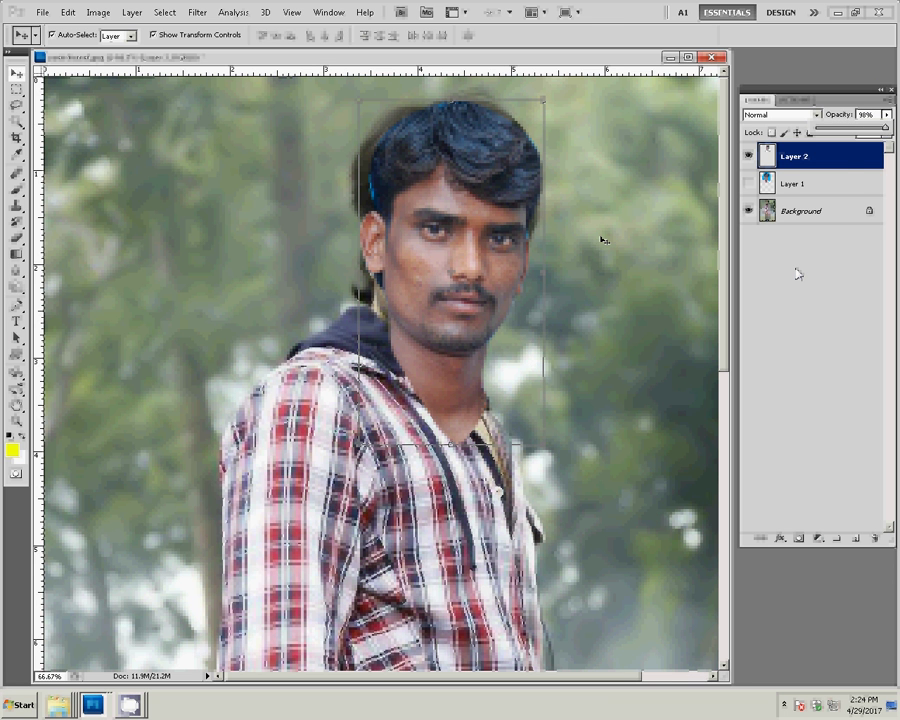
click(816, 163)
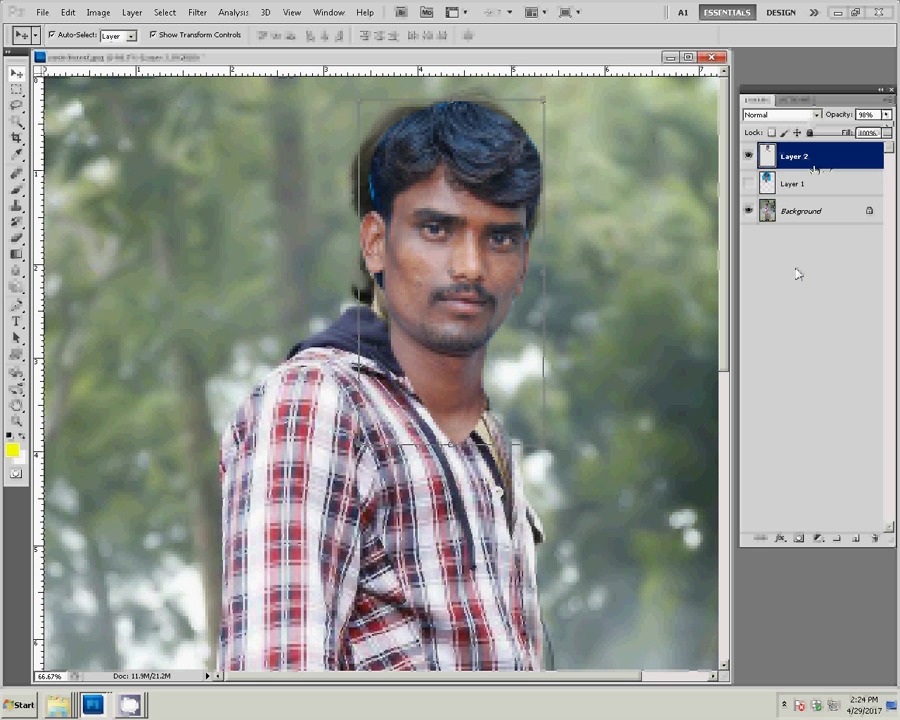
- Duplicate Layer 2 and set the Layer 2 copy opacity to 45%
right_click(808, 155)
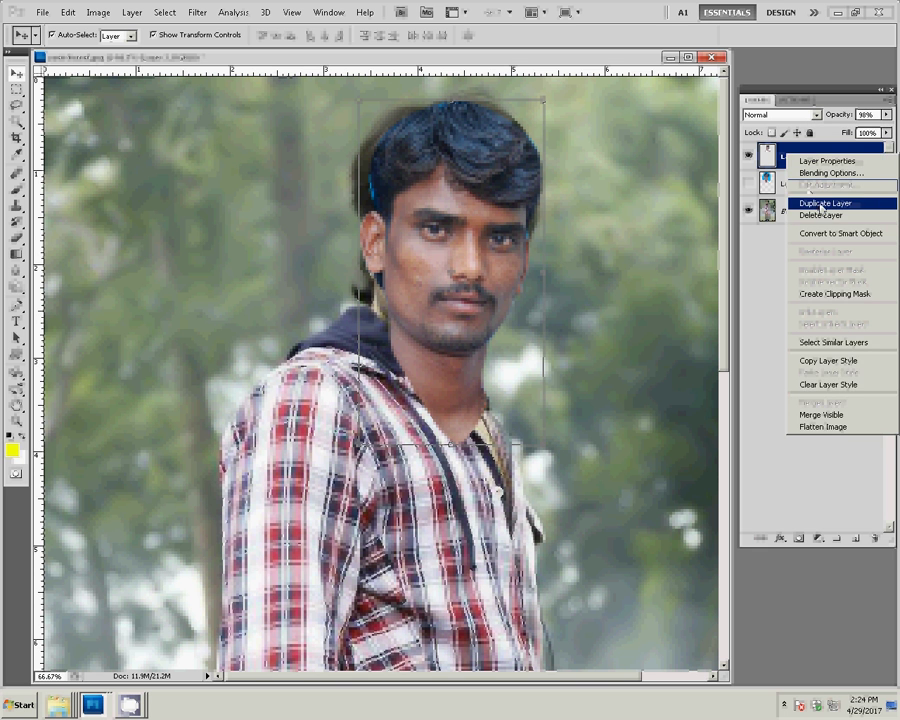
click(821, 204)
key(Return)
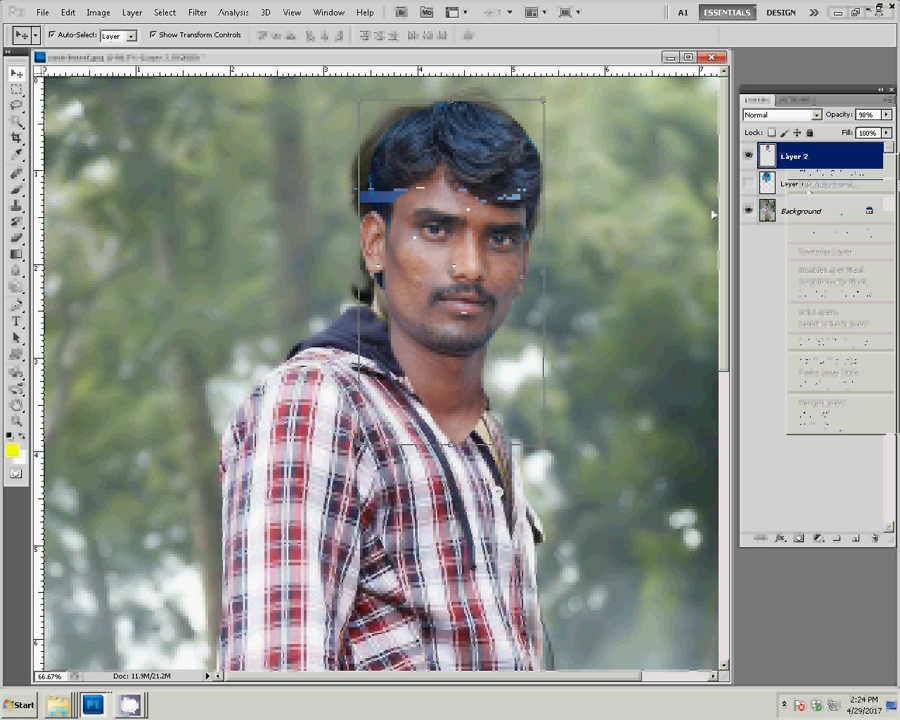
click(803, 177)
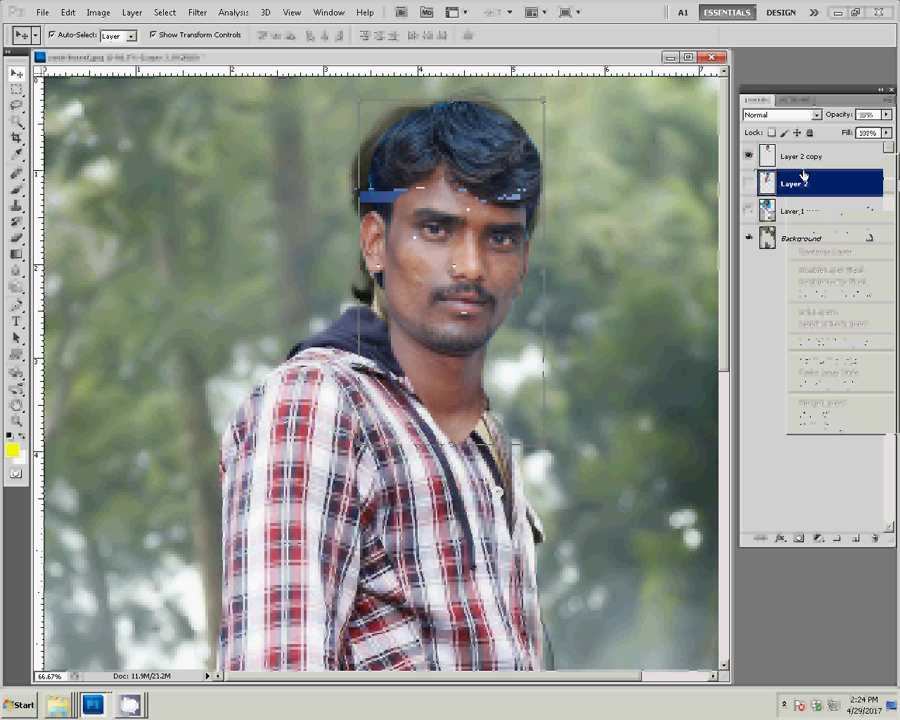
click(805, 160)
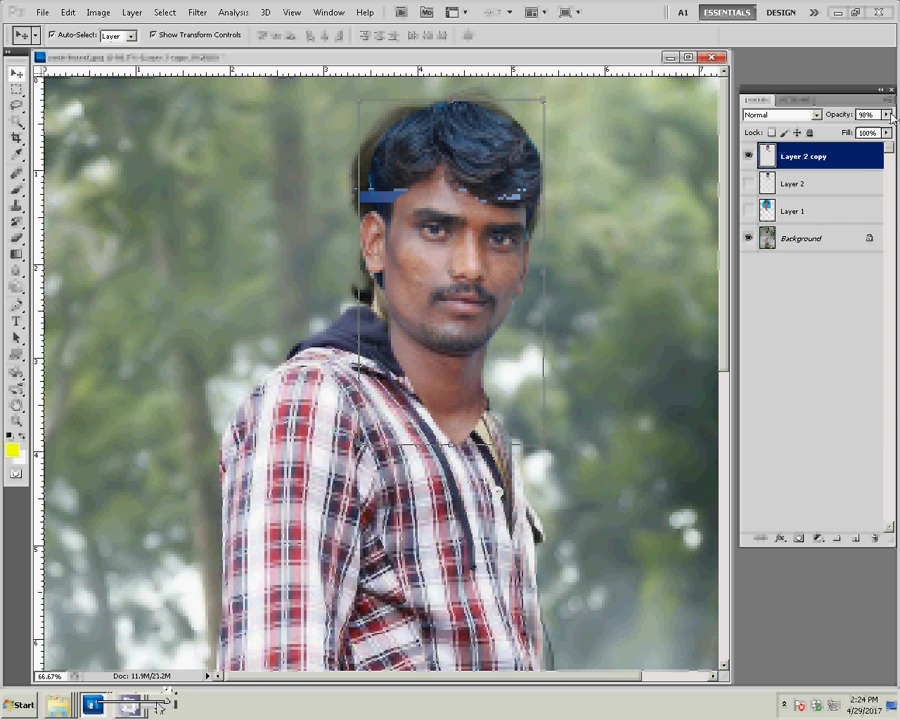
drag(857, 133, 851, 137)
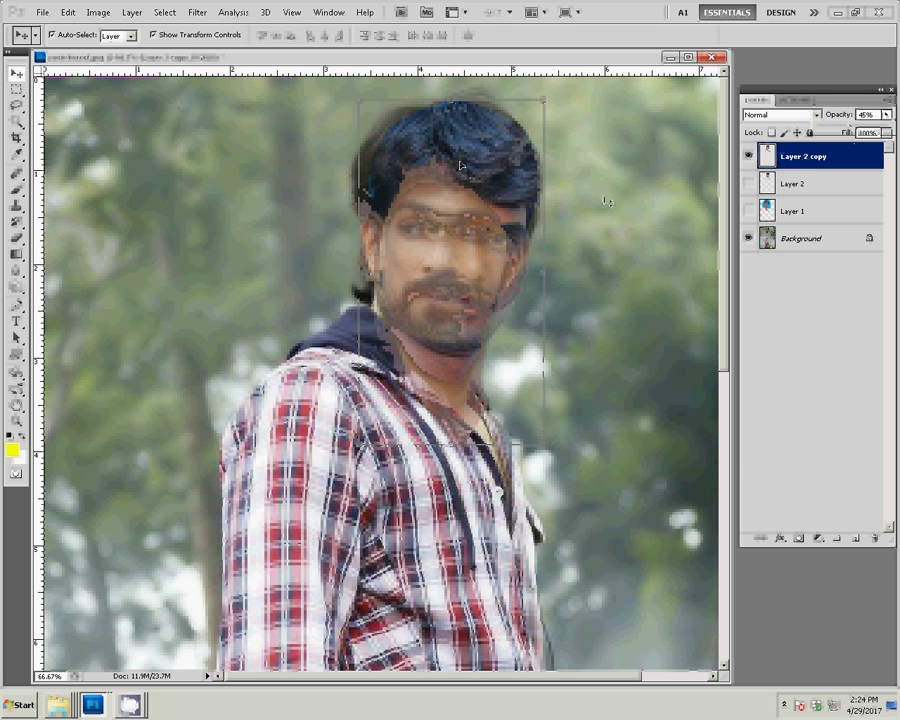
- Rotate Layer 2 copy about 1° to line it up with the face beneath
key(Return)
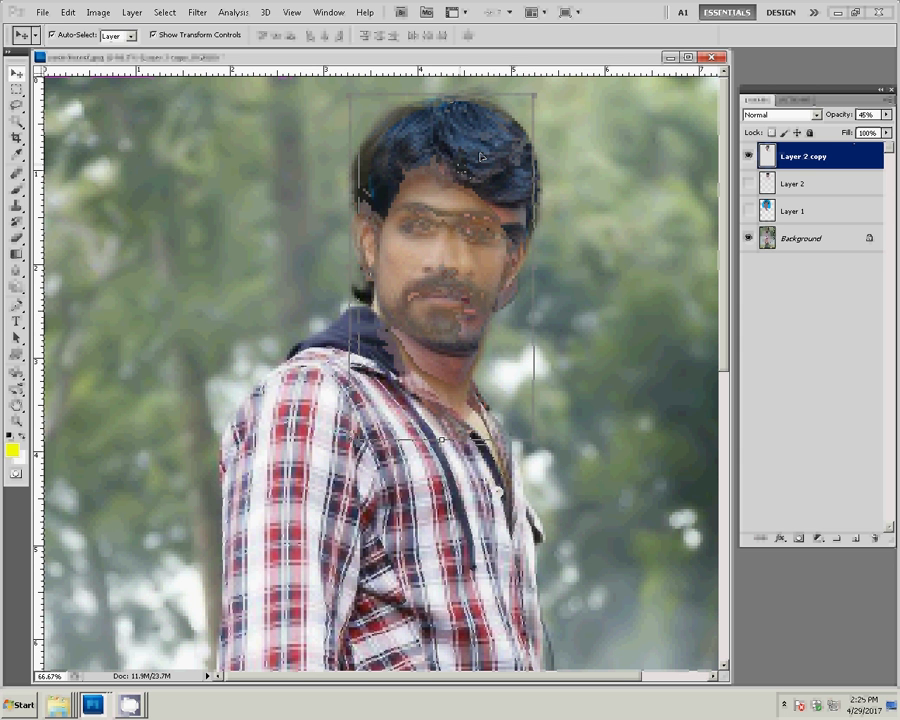
key(ctrl+t)
drag(541, 108, 553, 89)
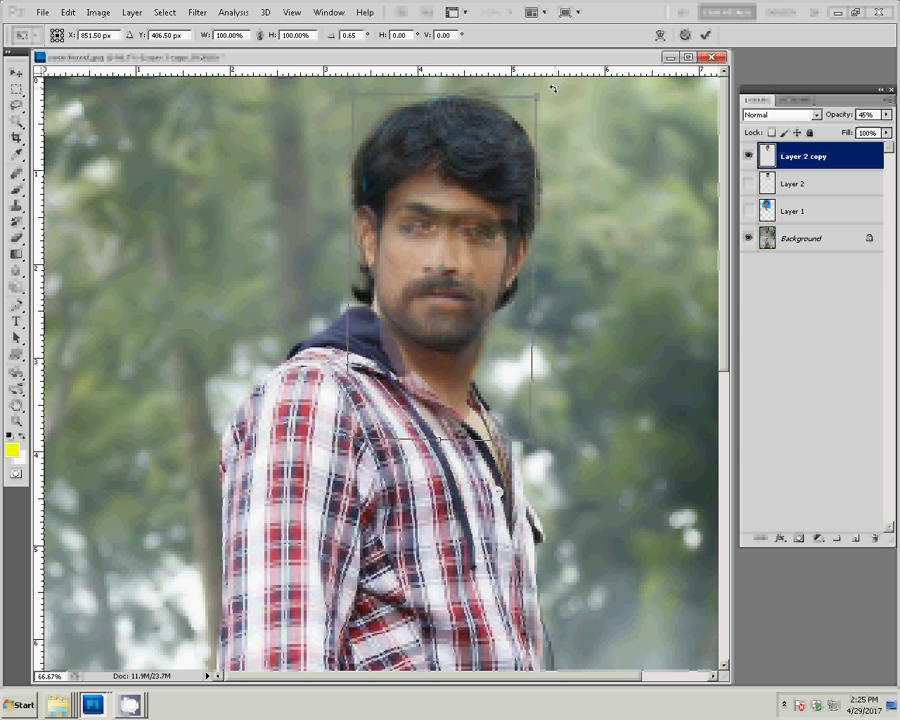
click(706, 35)
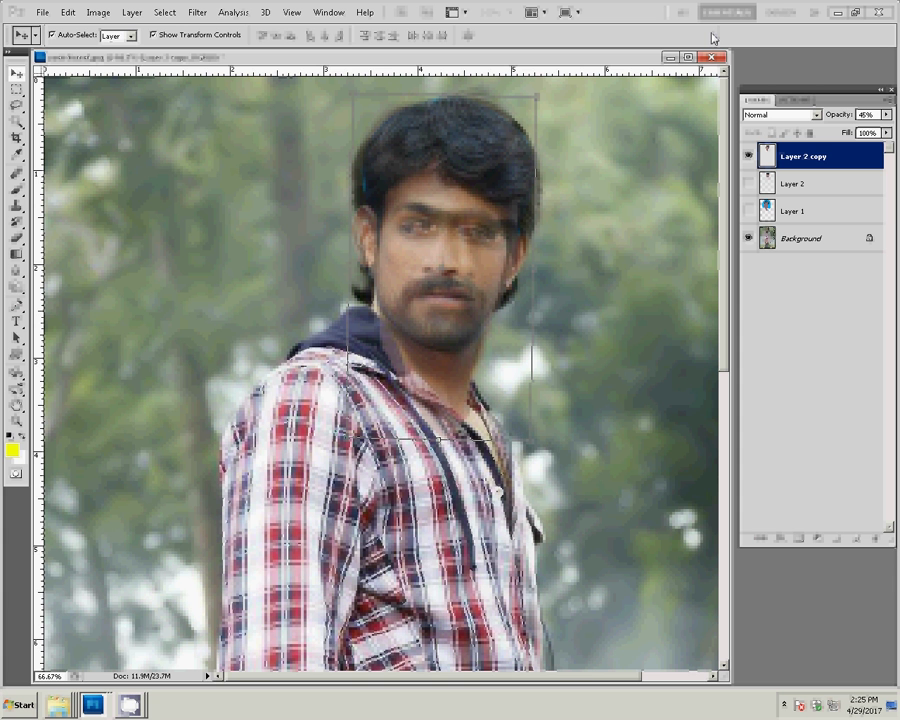
key(z)
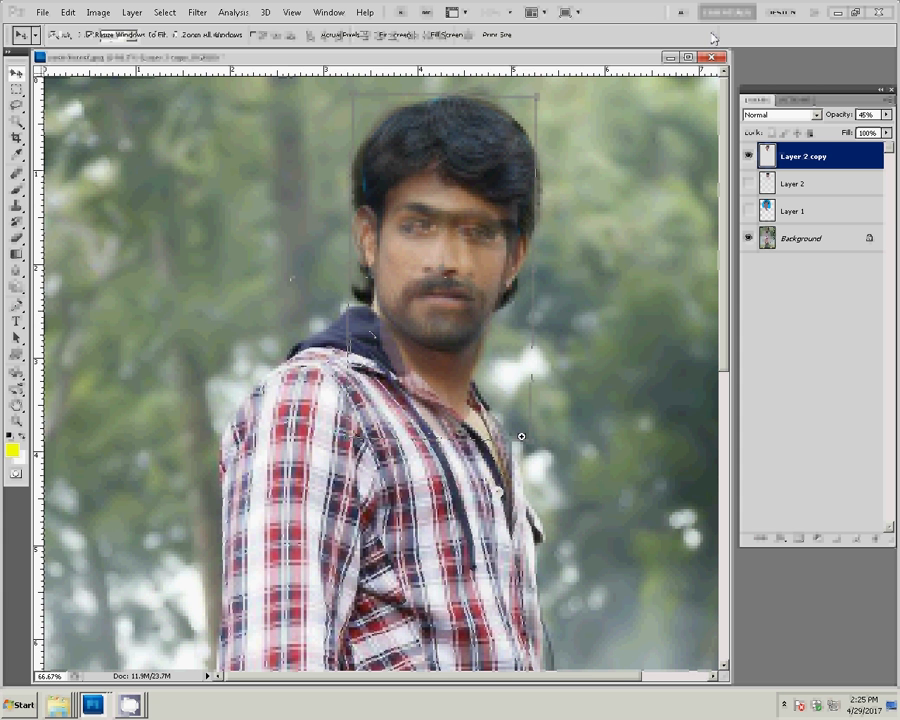
click(521, 437)
- Set up the Eraser with 100% flow and a small 23 px brush
key(e)
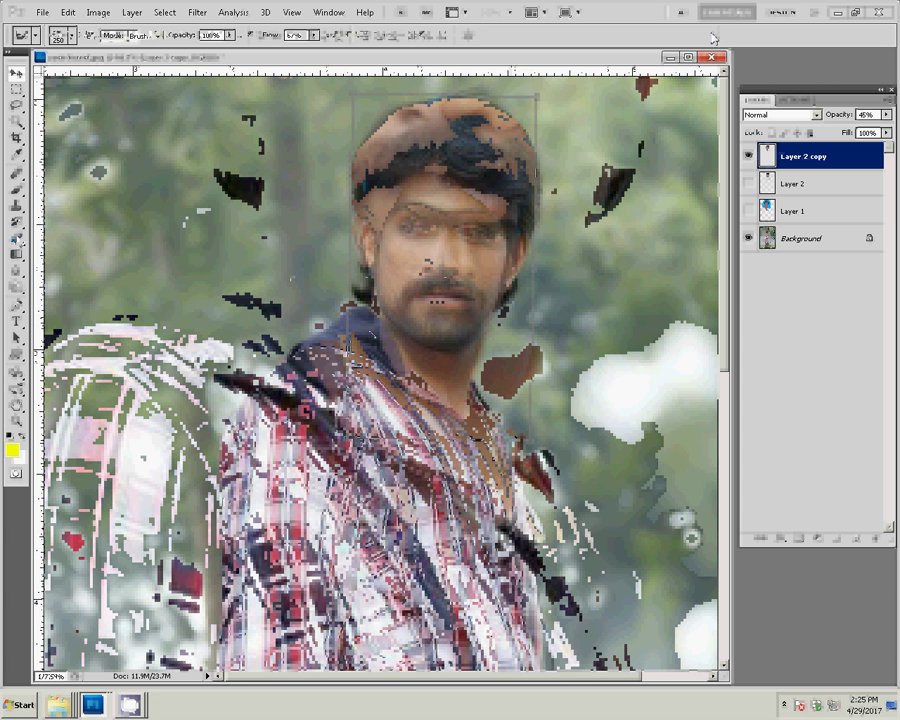
click(314, 35)
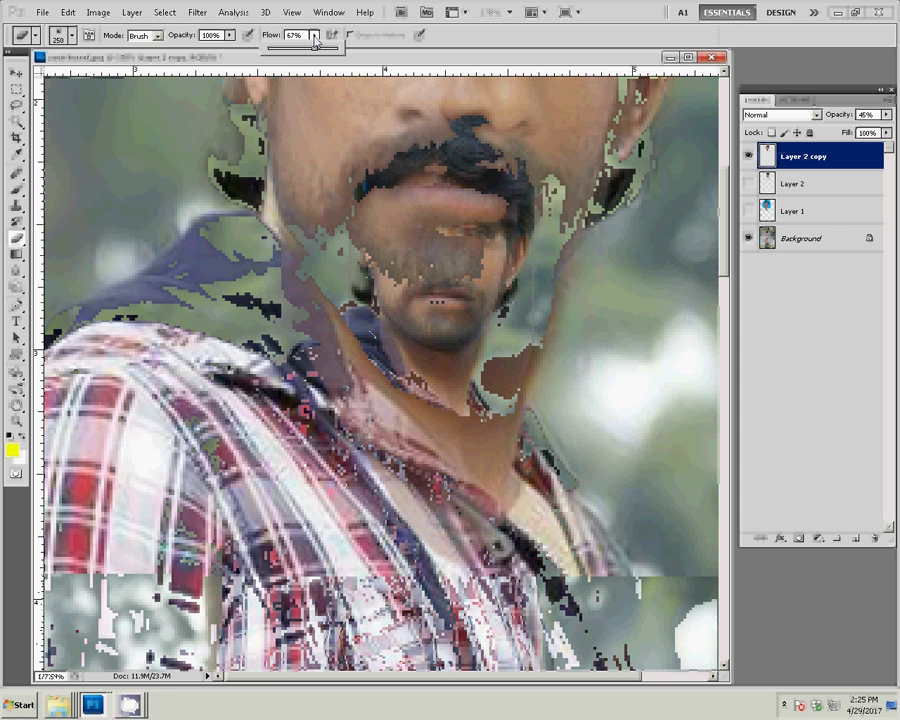
drag(314, 44, 372, 58)
right_click(250, 270)
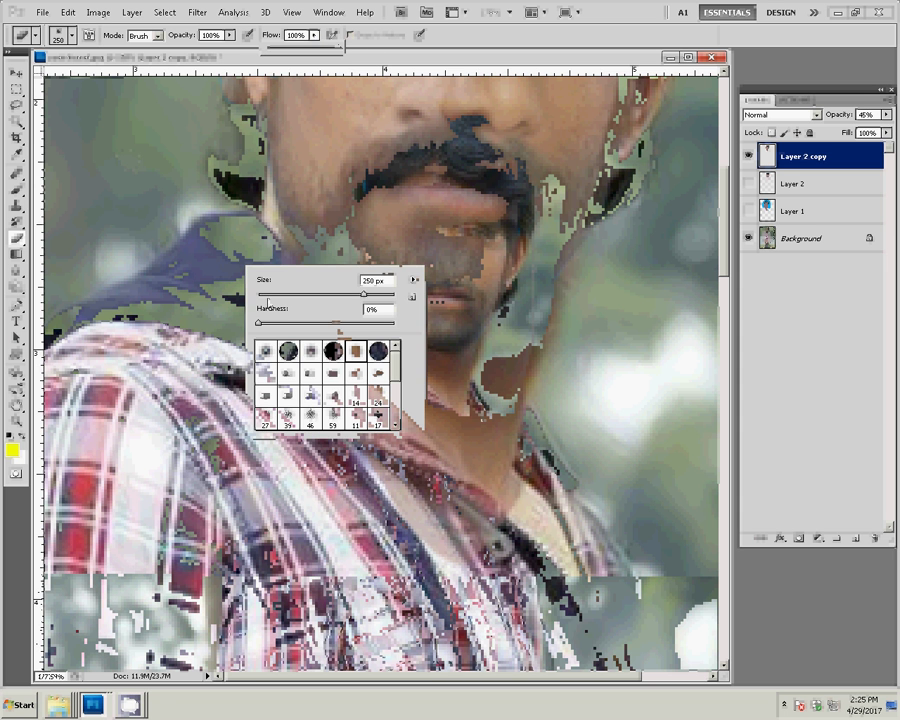
mouse_move(364, 294)
mouse_down()
mouse_move(268, 296)
mouse_move(288, 324)
mouse_up()
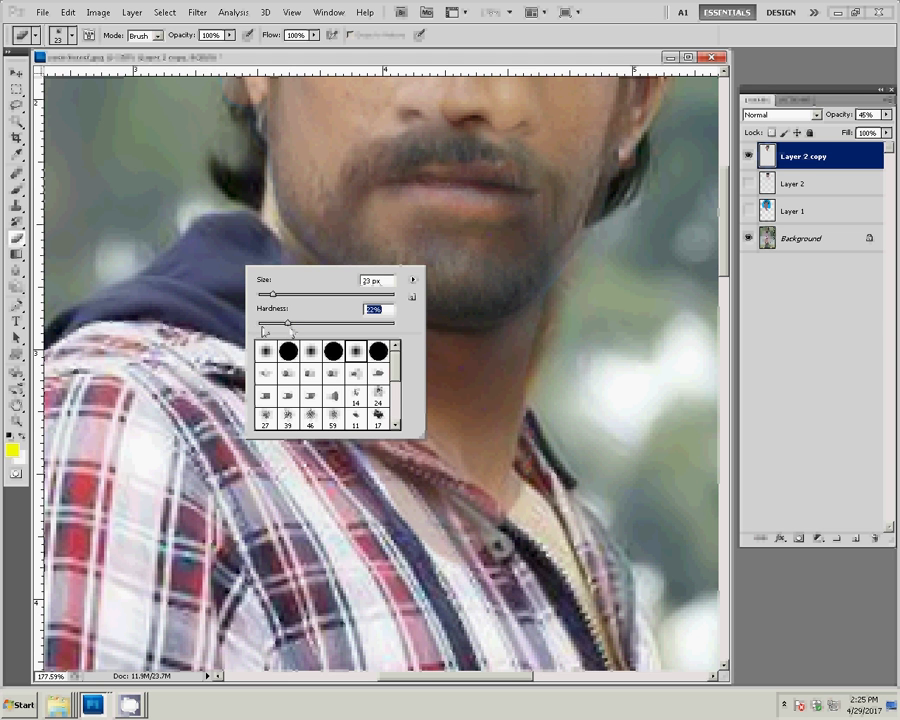
key(Return)
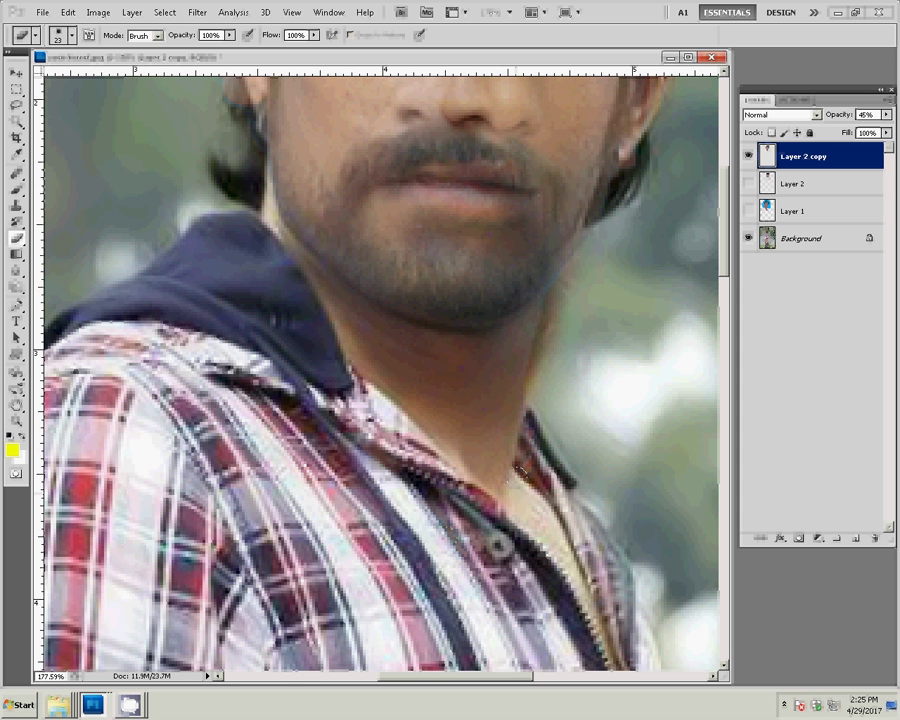
mouse_move(376, 169)
mouse_down()
mouse_move(326, 374)
mouse_move(160, 310)
mouse_up()
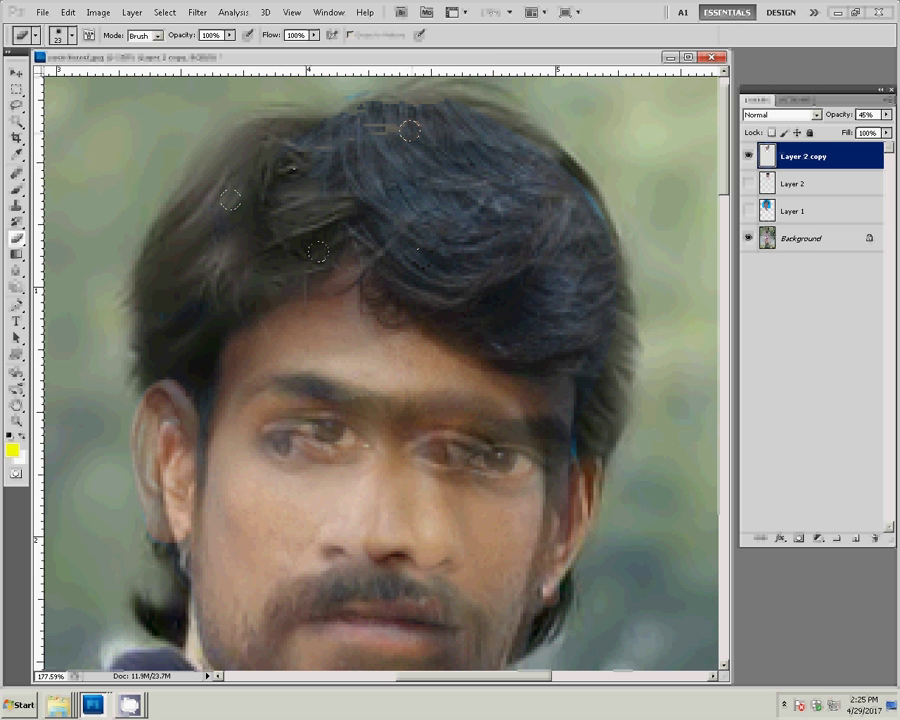
- Switch the eraser brush to 63 px and raise the overlay layer's opacity to 100%
right_click(341, 160)
double_click(480, 164)
text(63)
key(Return)
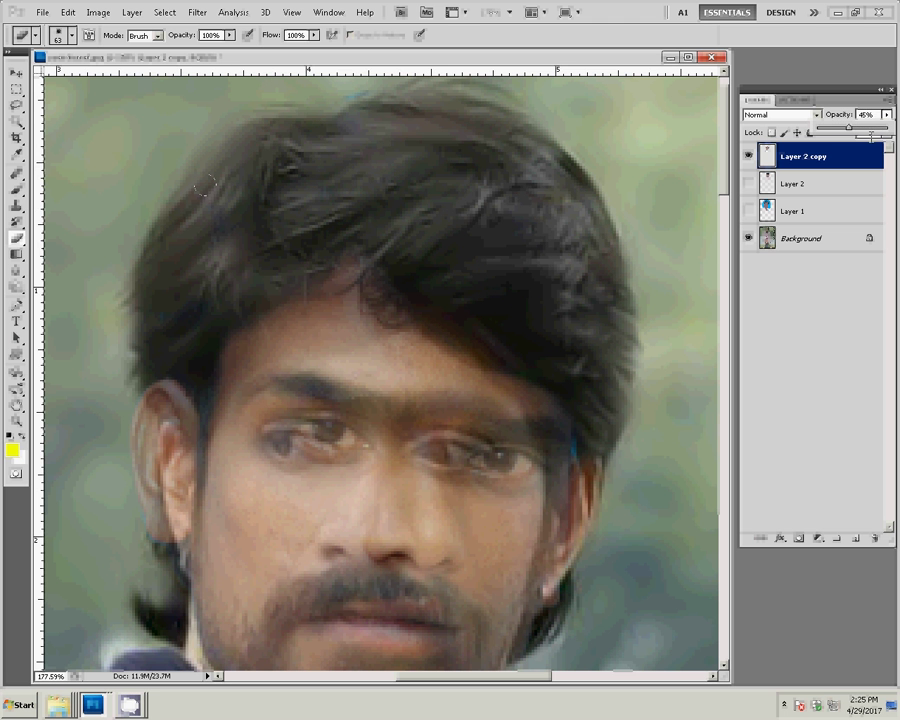
mouse_move(886, 114)
mouse_down()
mouse_move(878, 131)
mouse_move(888, 131)
mouse_up()
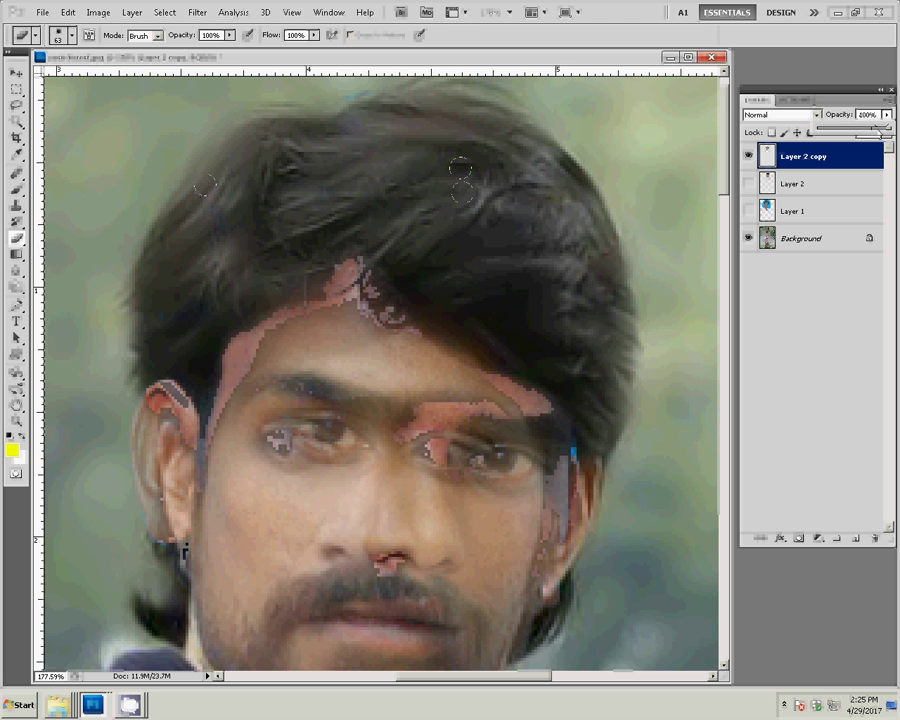
key(ctrl+space)
right_click(463, 211)
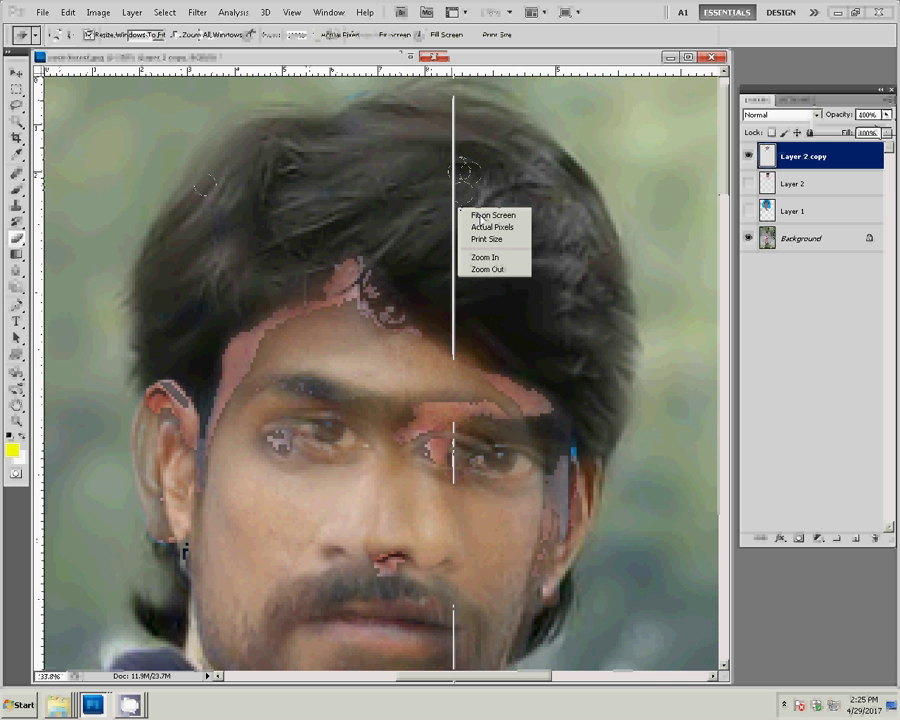
- Zoom to 200% and make the Brush almost fully soft, near 0% hardness
click(479, 214)
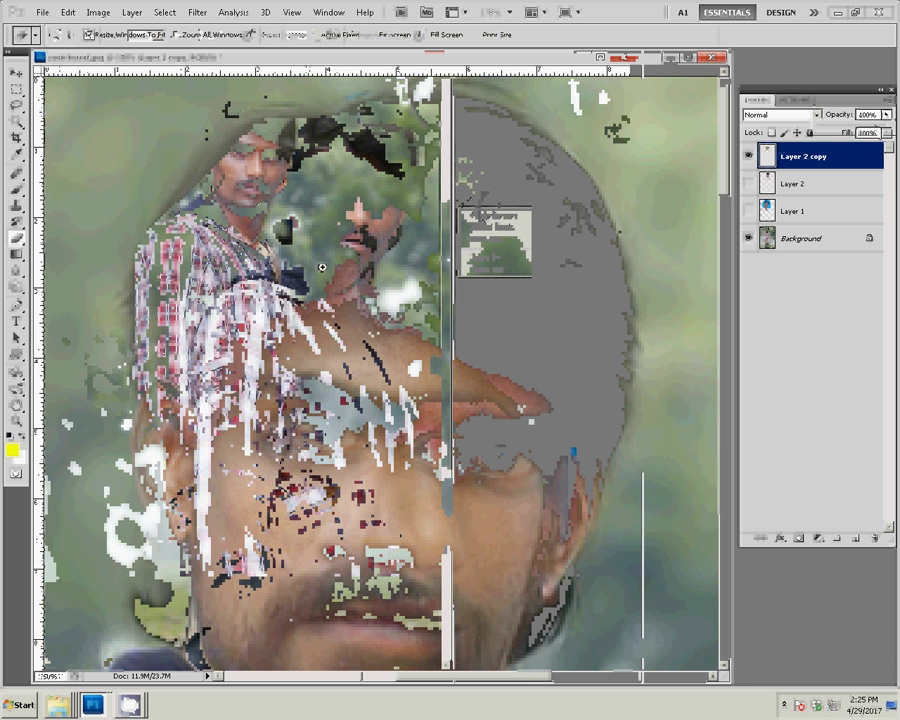
click(392, 283)
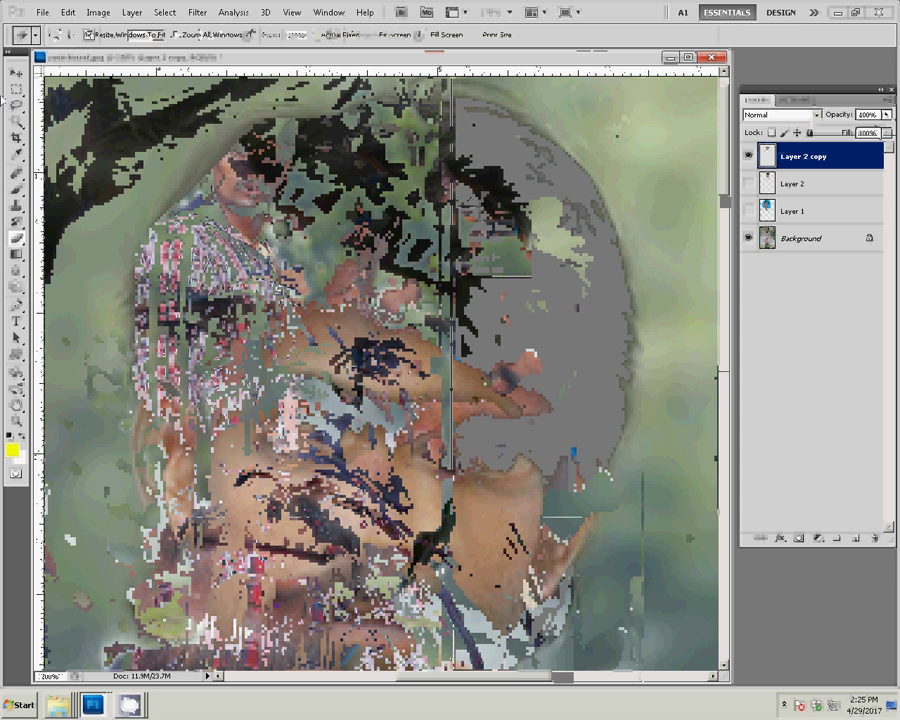
click(15, 234)
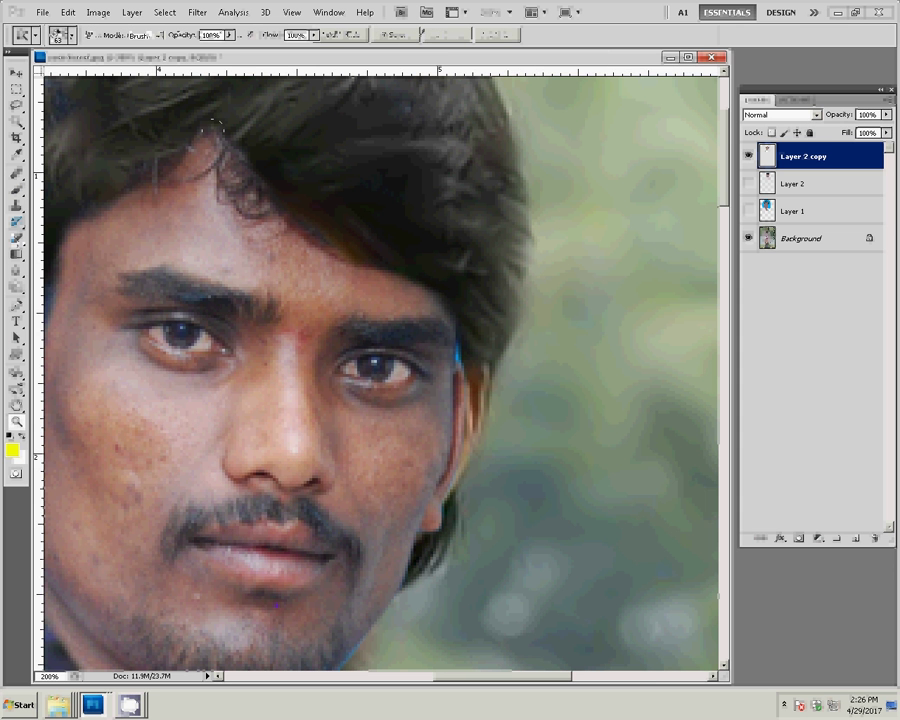
right_click(248, 106)
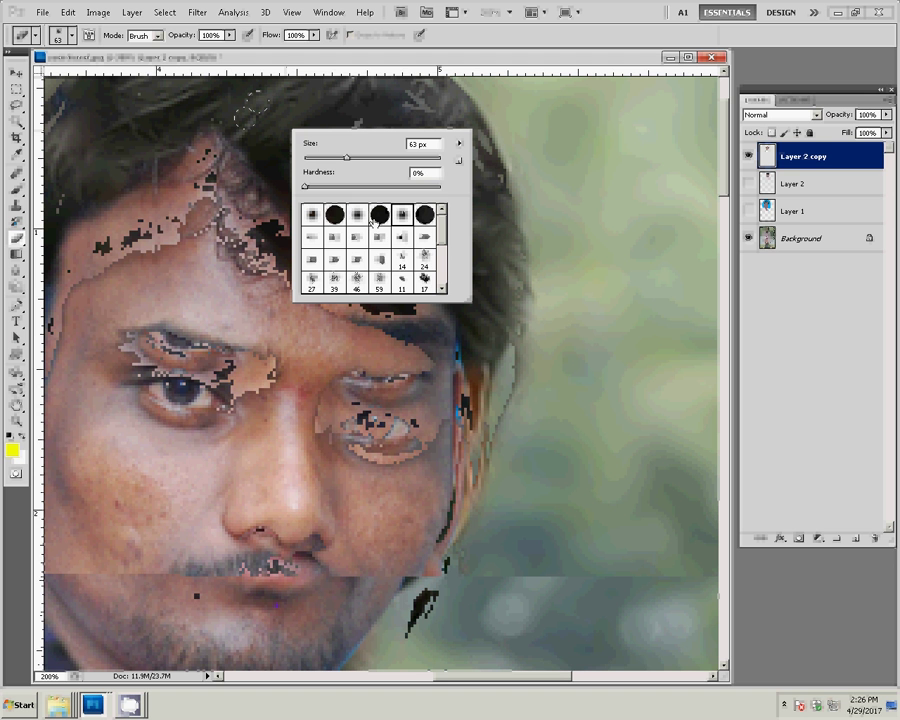
mouse_move(305, 186)
mouse_down()
mouse_move(329, 186)
mouse_move(336, 157)
mouse_up()
- Shrink the brush to about 35 px and touch up the edge along the top of the ear
key(Return)
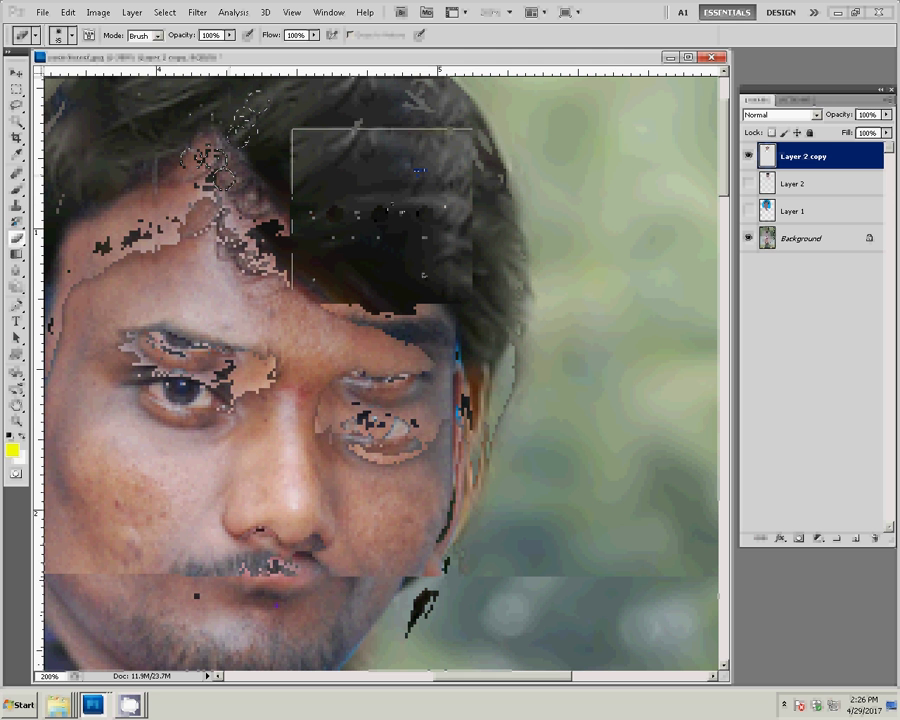
key(bracketleft)
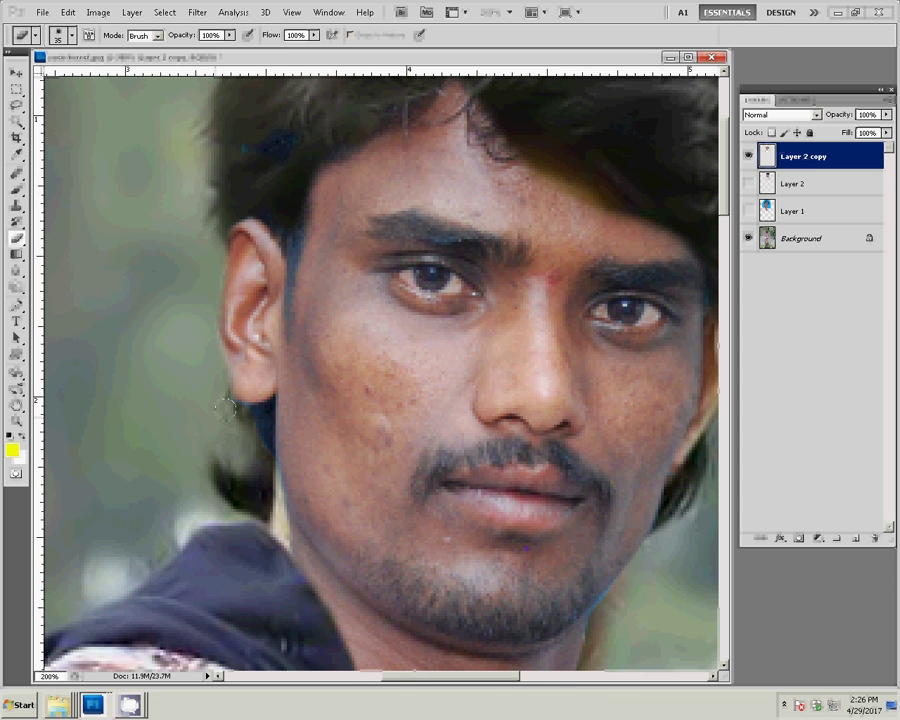
mouse_move(247, 222)
mouse_down()
mouse_move(275, 240)
mouse_move(282, 260)
mouse_up()
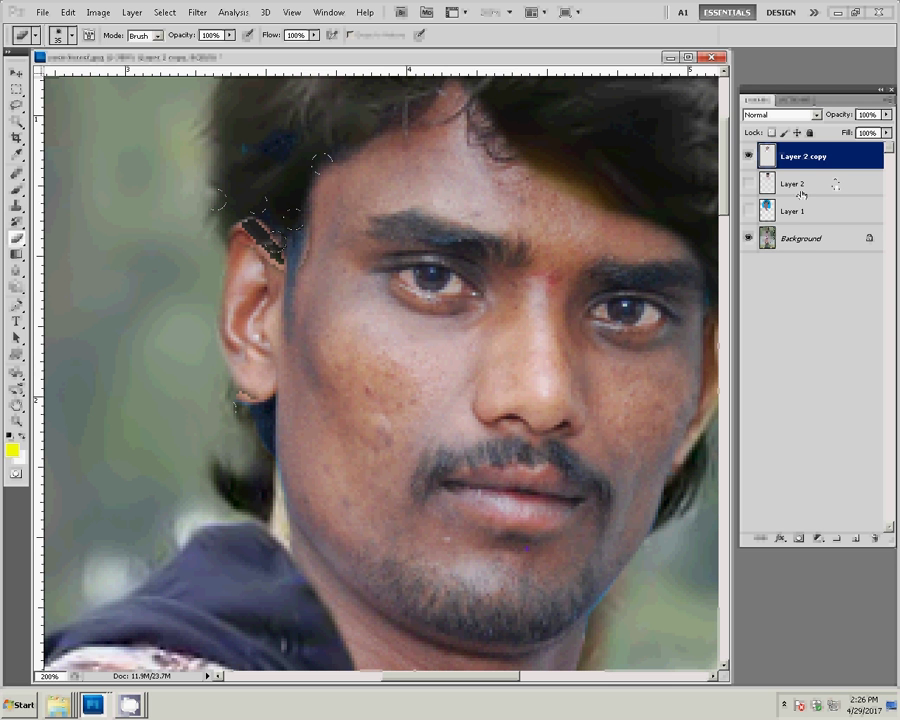
click(99, 12)
mouse_move(116, 45)
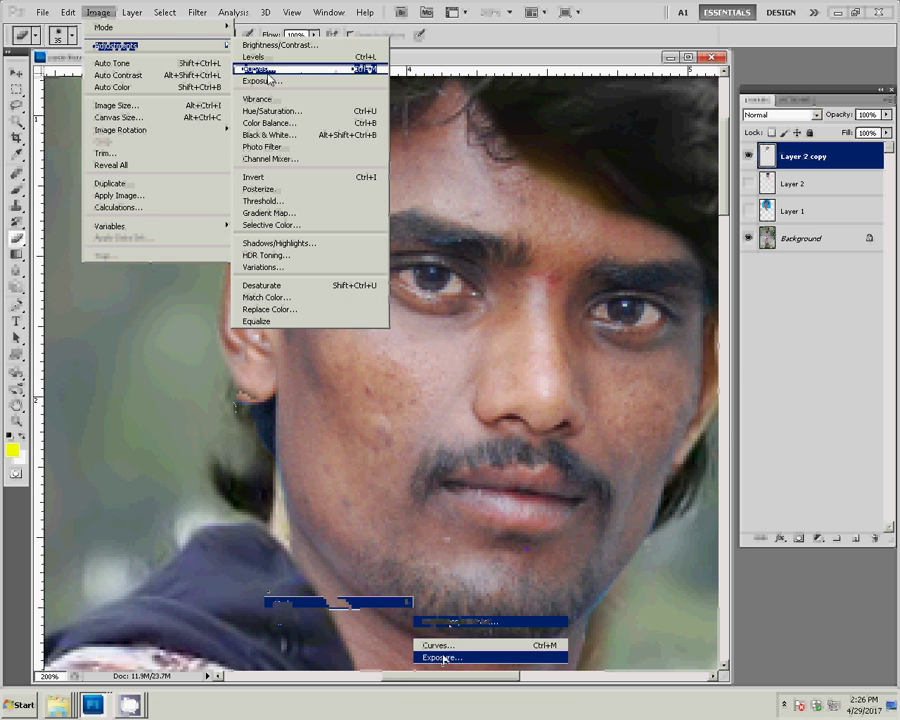
- Apply a Color Balance that shifts the face overlay's midtones toward green
click(262, 124)
mouse_move(662, 284)
mouse_down()
mouse_move(691, 287)
mouse_move(651, 304)
mouse_up()
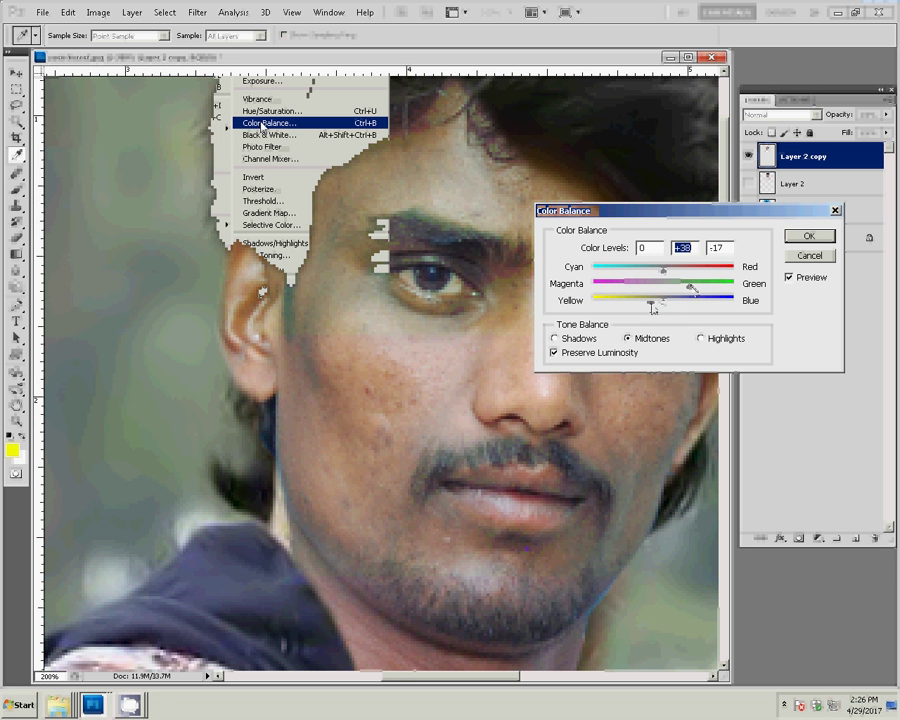
click(810, 236)
- Zoom out and apply a second Color Balance with Magenta/Green at about -20
click(16, 405)
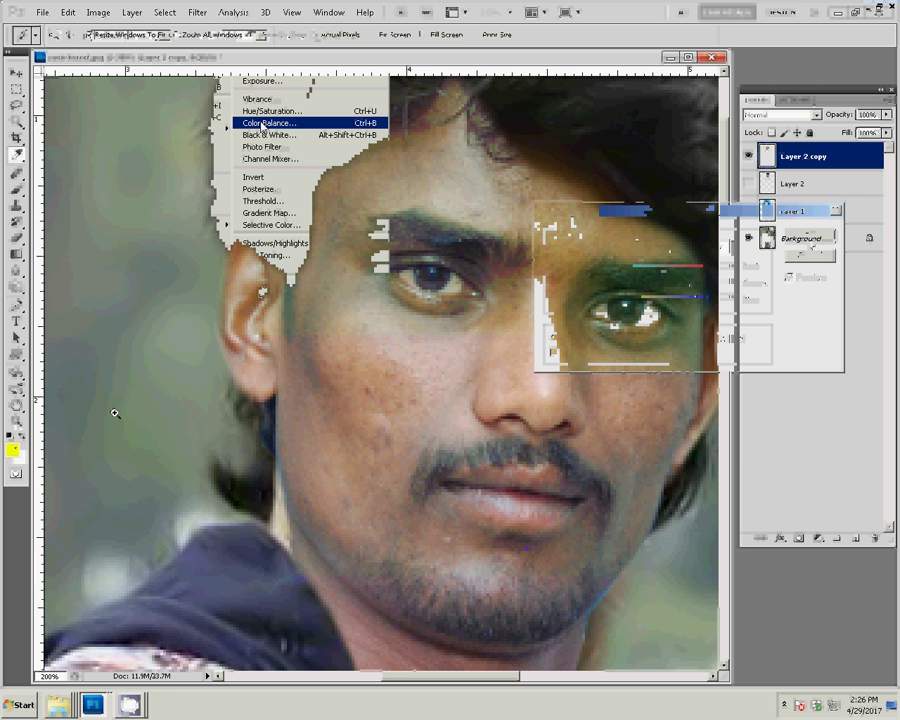
right_click(424, 313)
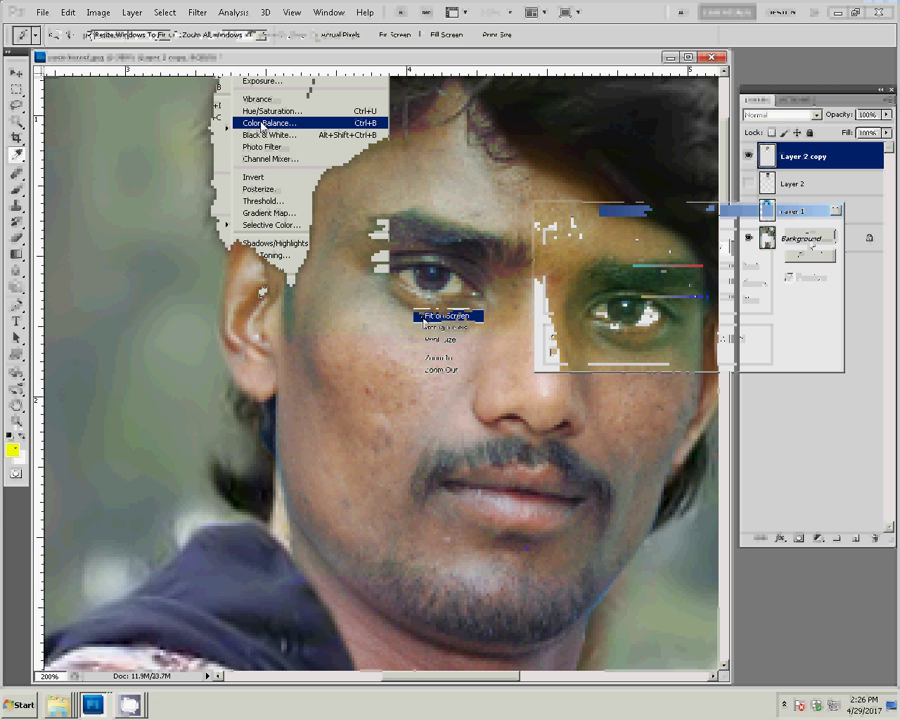
click(427, 316)
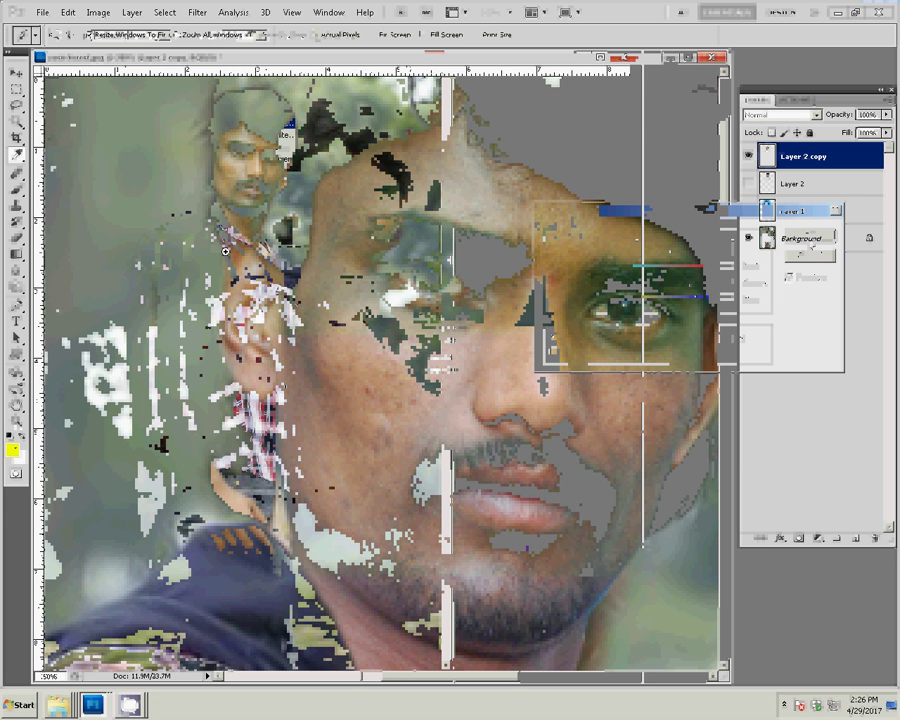
key(ctrl+b)
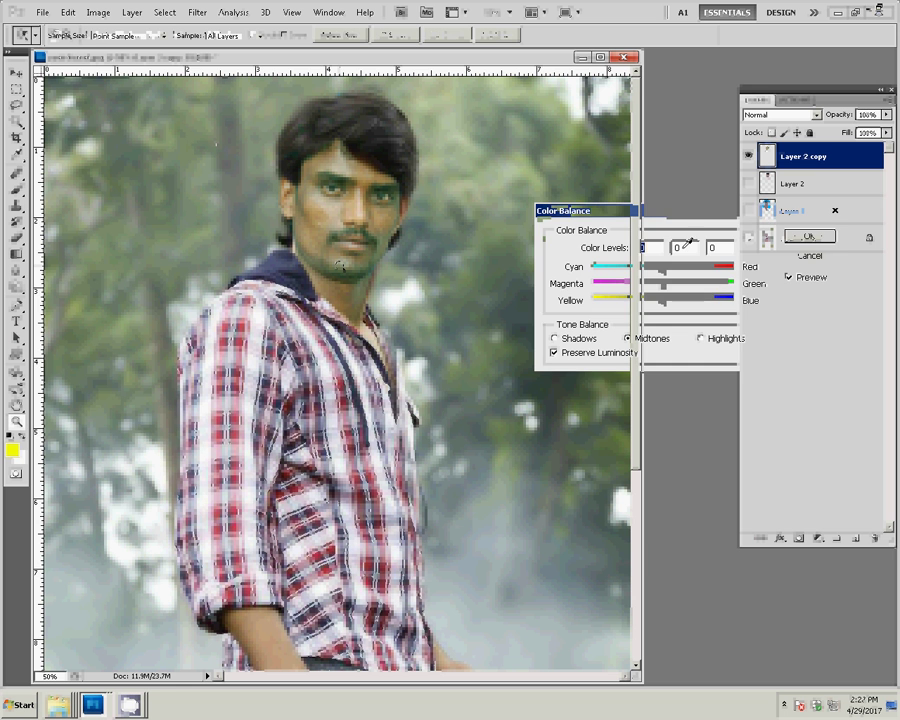
mouse_move(661, 287)
mouse_down()
mouse_move(639, 290)
mouse_move(646, 296)
mouse_up()
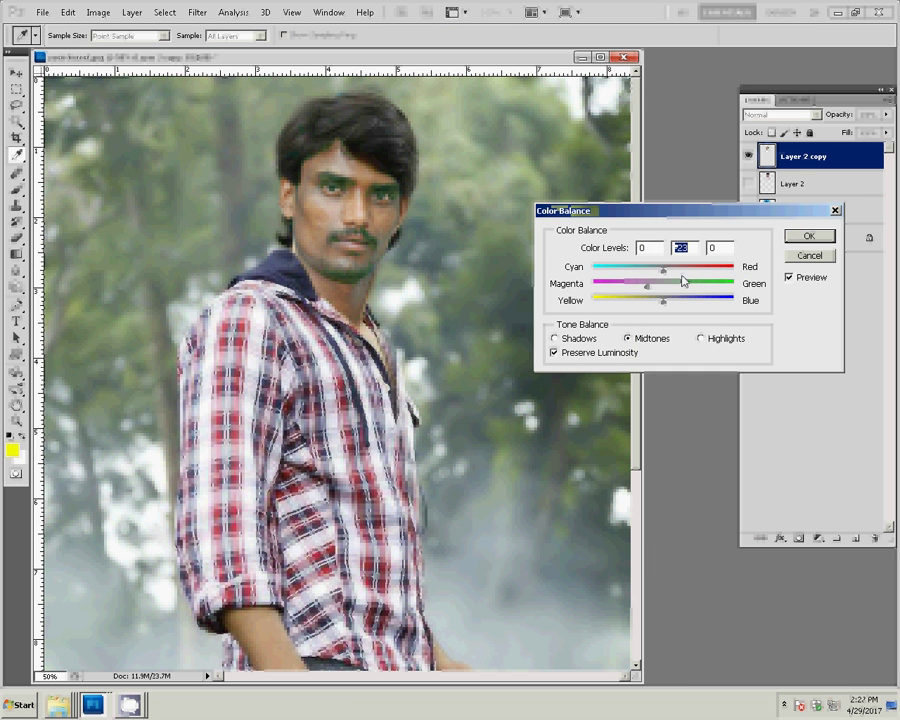
click(809, 236)
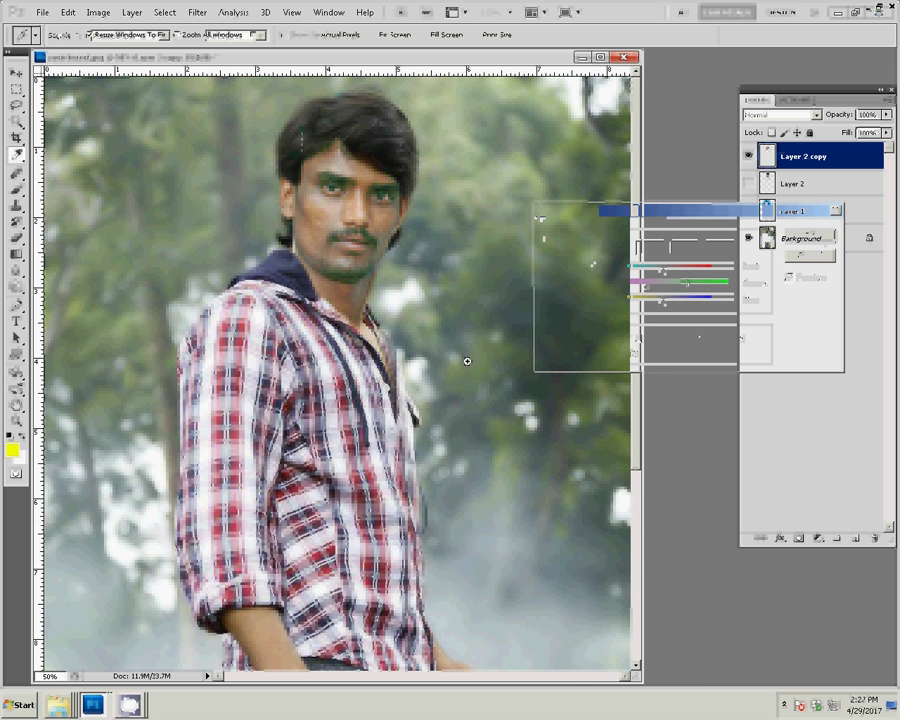
- Clone-stamp over the hair and neck edge beside the left ear on the Background layer
drag(464, 326, 808, 193)
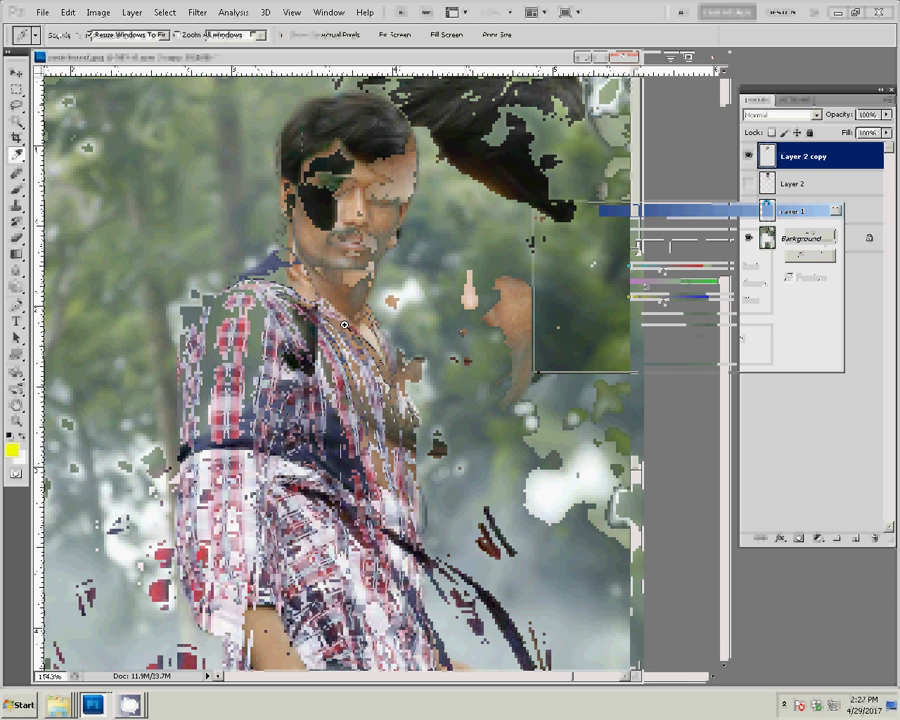
click(797, 240)
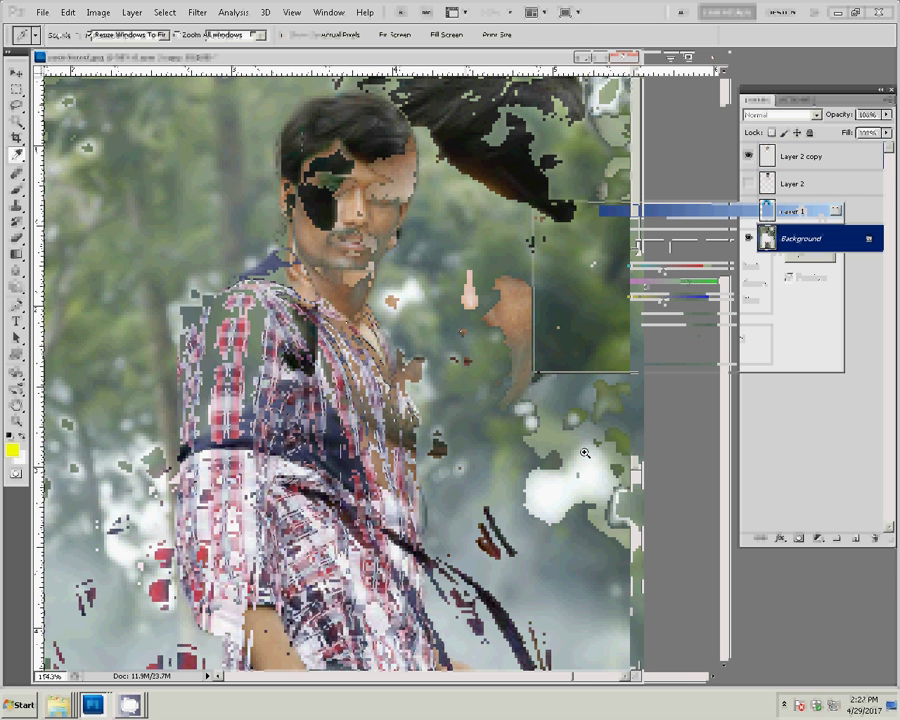
key(s)
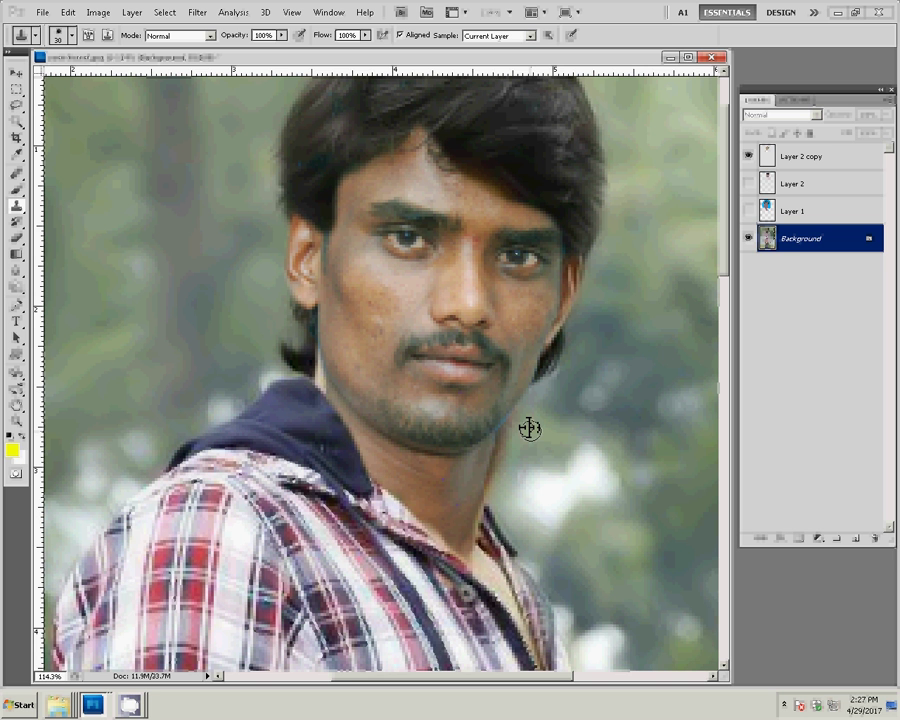
alt+click(529, 428)
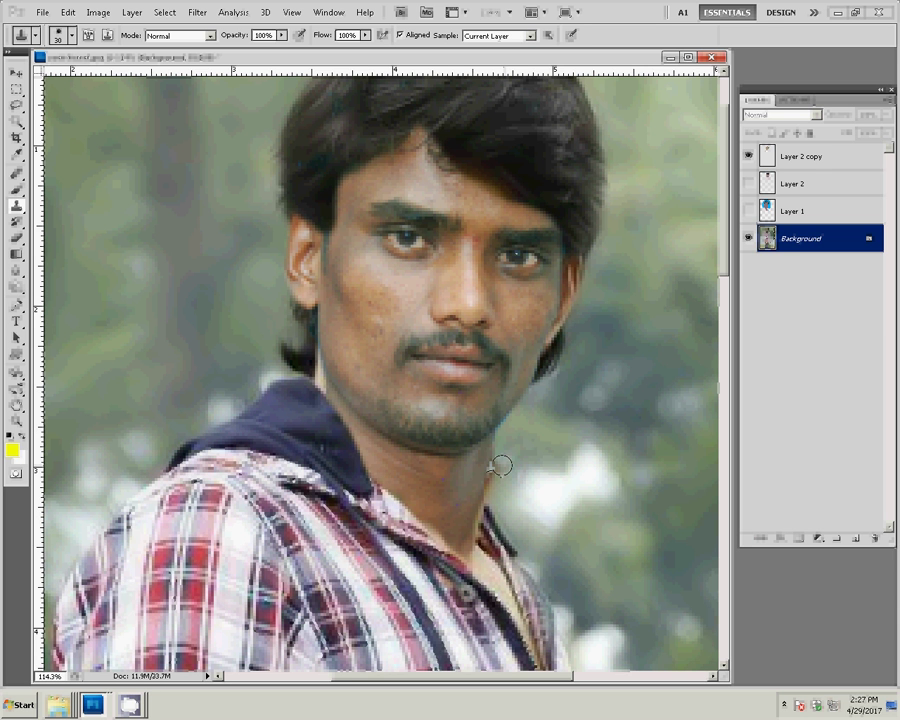
click(501, 465)
mouse_move(304, 356)
mouse_down()
mouse_move(317, 362)
mouse_move(309, 392)
mouse_up()
click(306, 353)
click(309, 392)
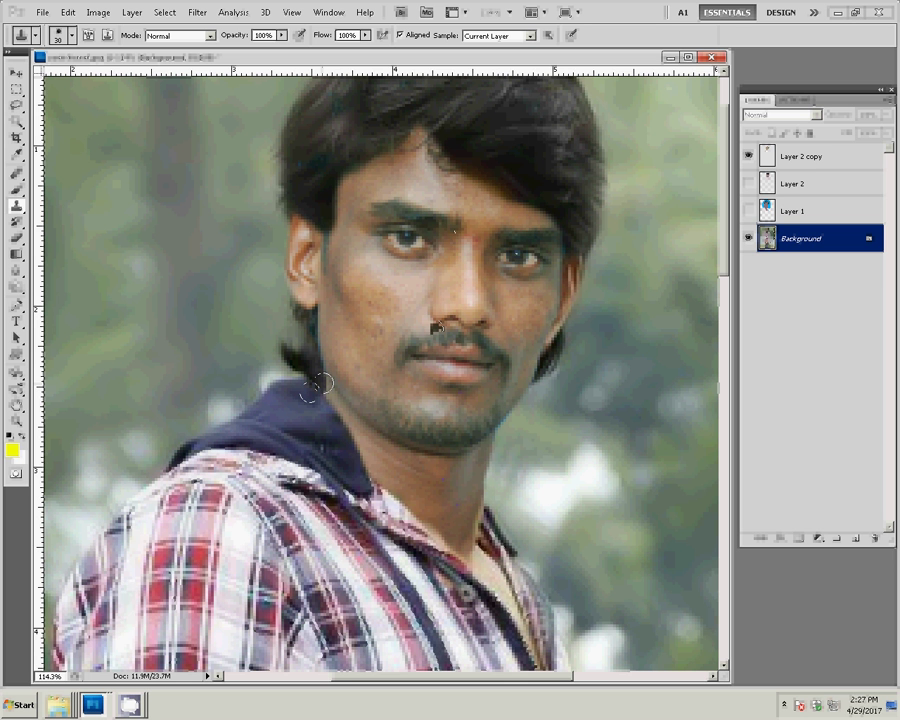
- Select Layer 2 copy with the Move tool and bring up the Image menu
key(v)
click(435, 326)
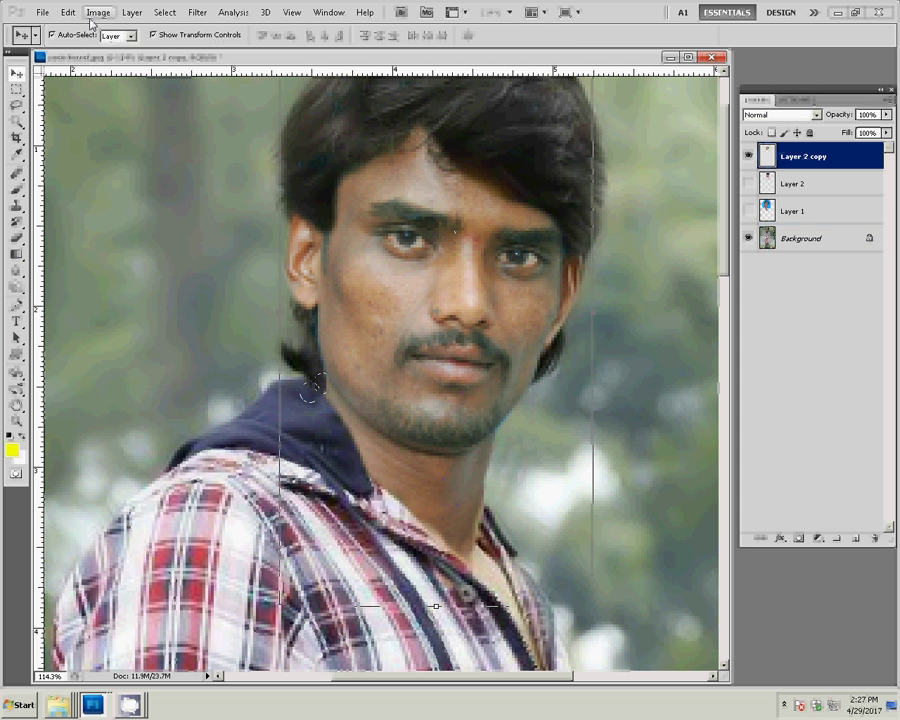
click(97, 13)
- Keep the canvas size unchanged, resize the image to 4 inches wide (800 × 1200 px), and show Actions
click(117, 117)
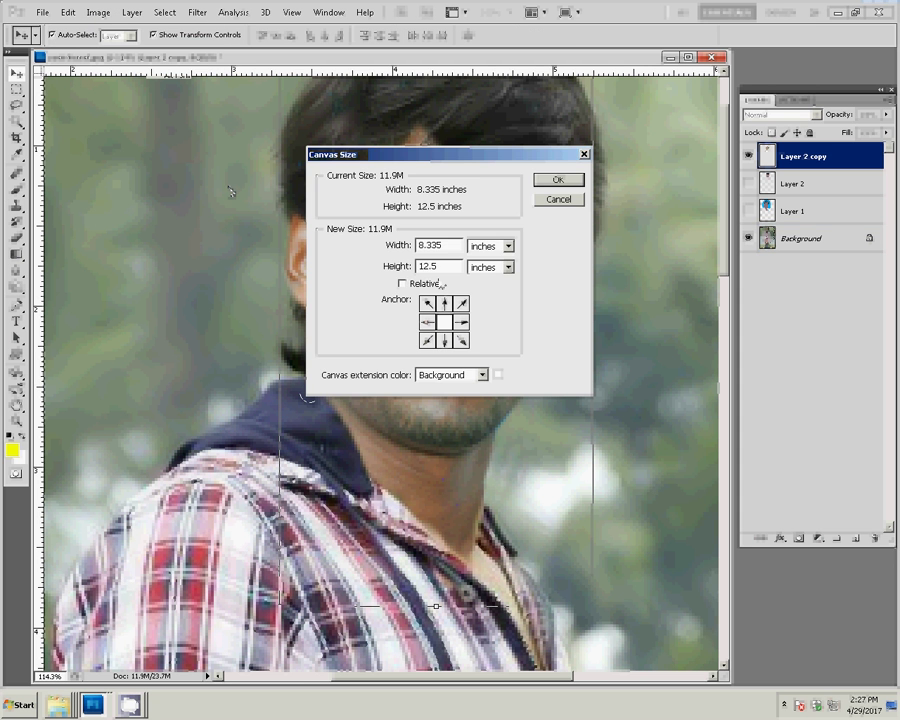
click(562, 180)
click(97, 13)
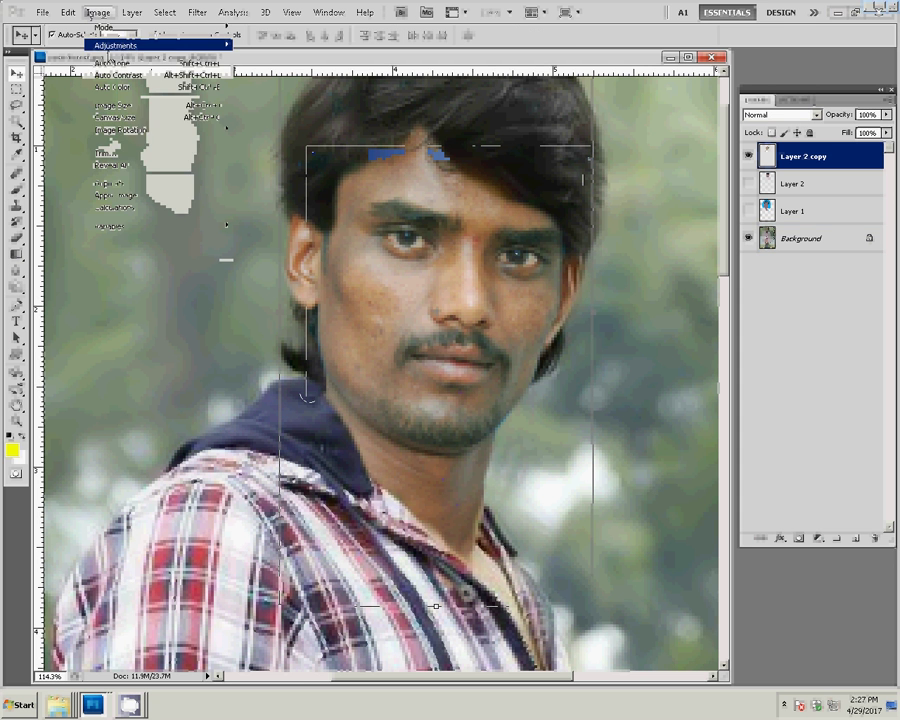
click(112, 105)
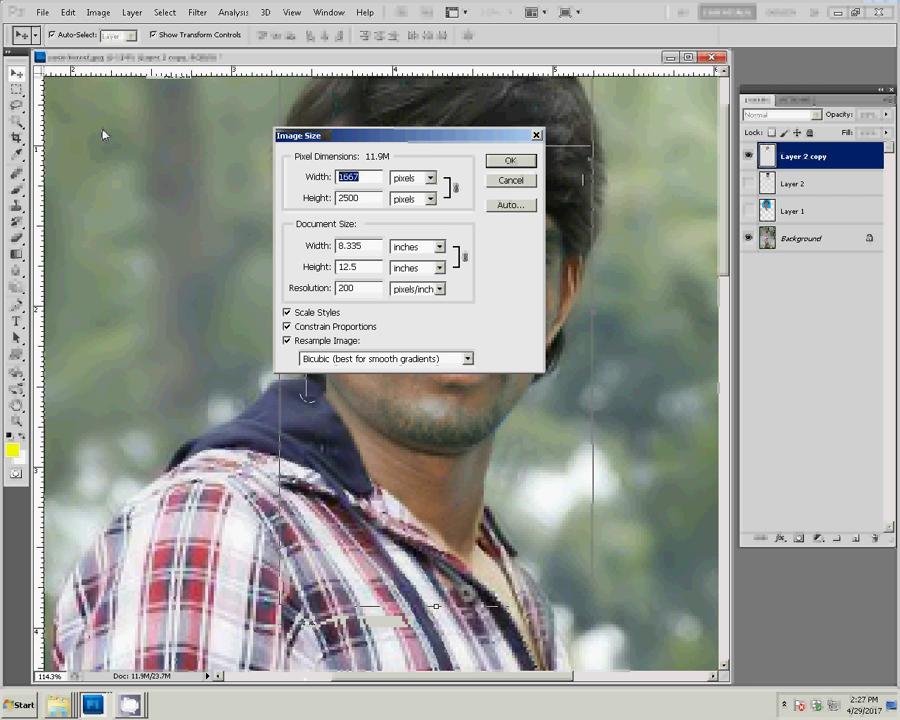
double_click(360, 246)
text(4)
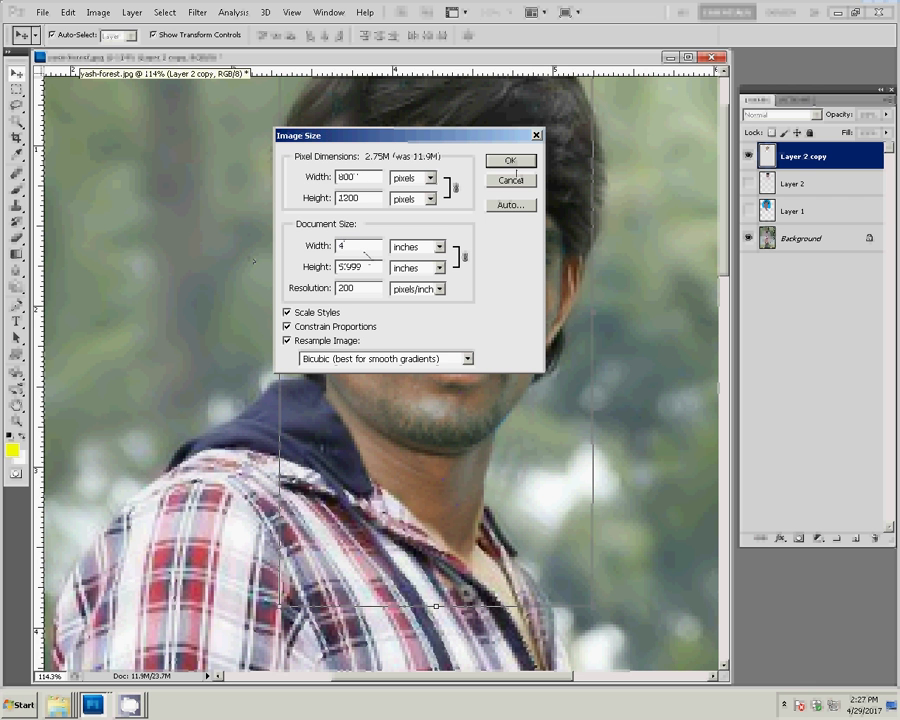
click(510, 162)
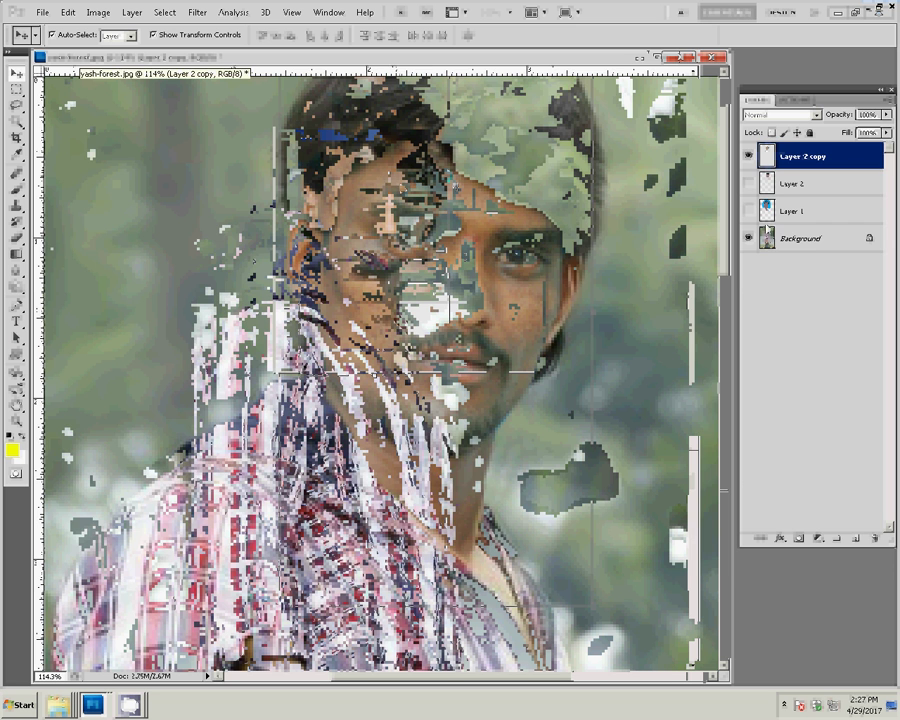
click(803, 101)
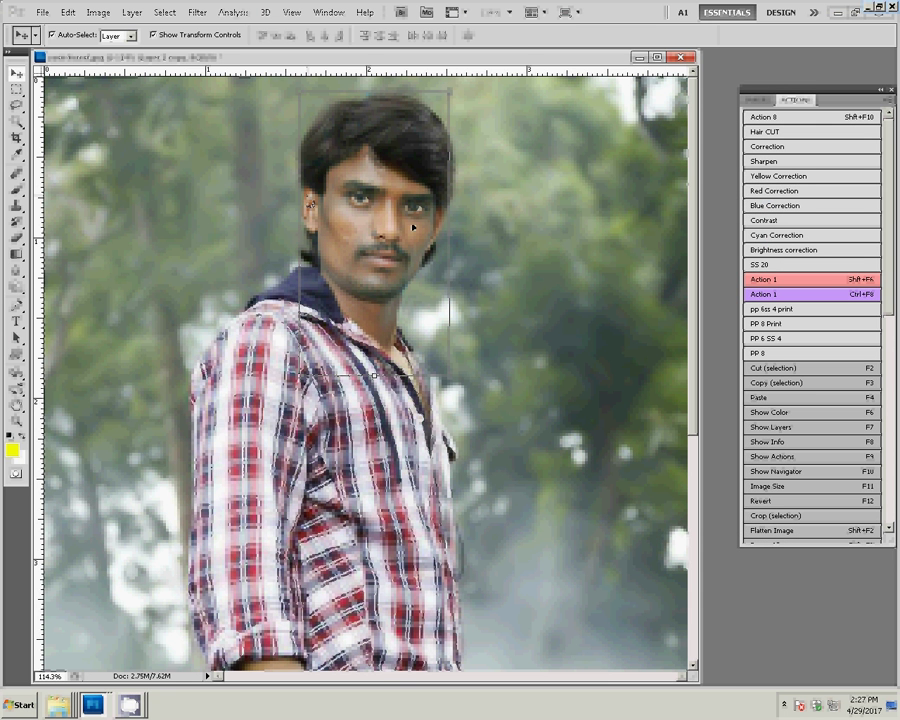
- Zoom to 200% on the face, duplicate Layer 2 copy as Layer 2 copy 2, and reselect Layer 2 copy
key(z)
click(393, 261)
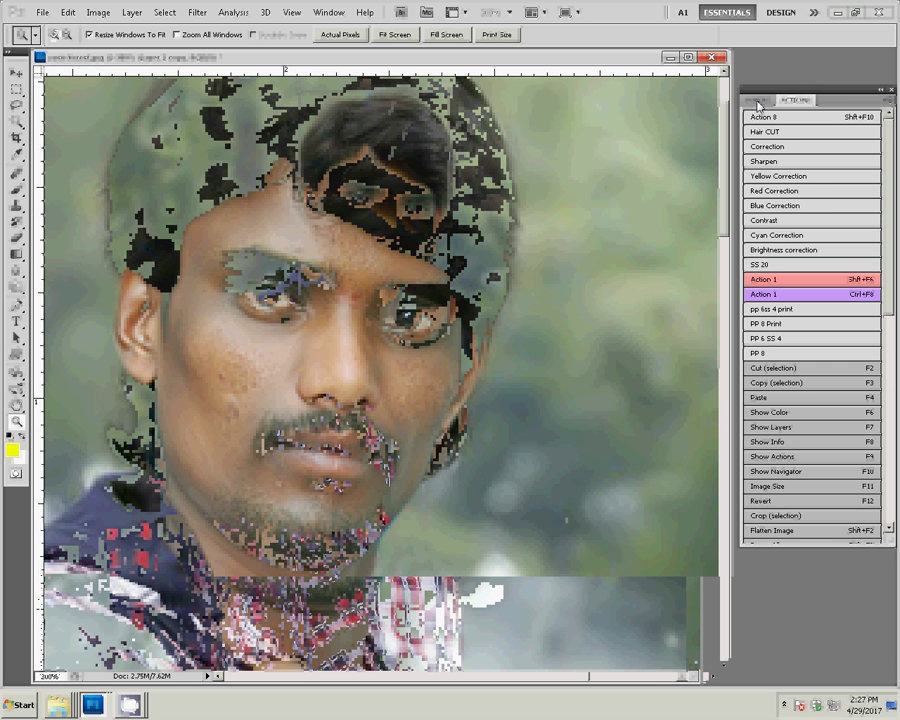
click(757, 104)
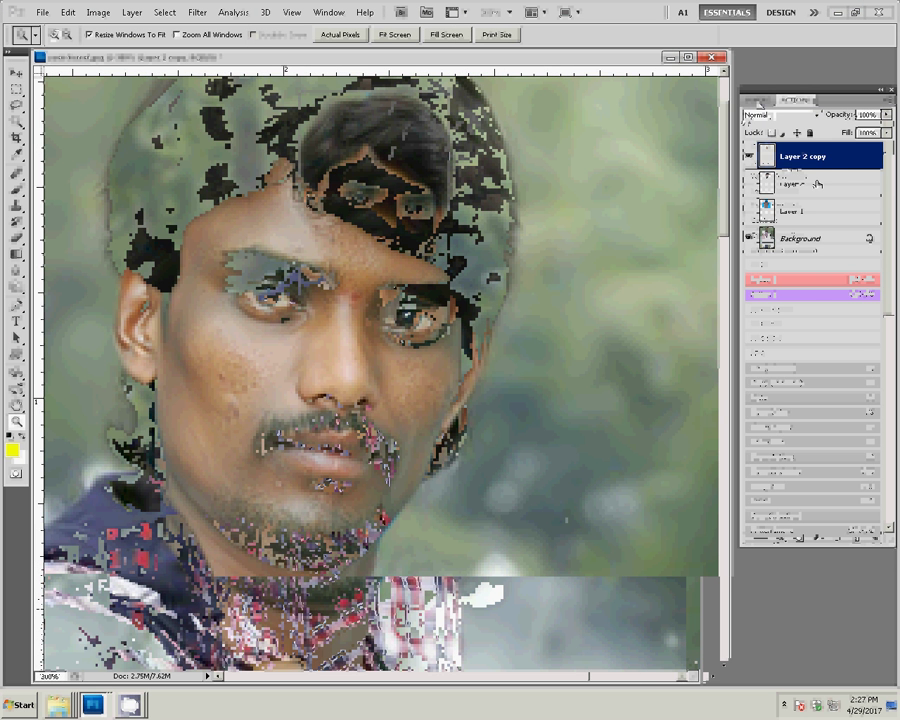
right_click(790, 160)
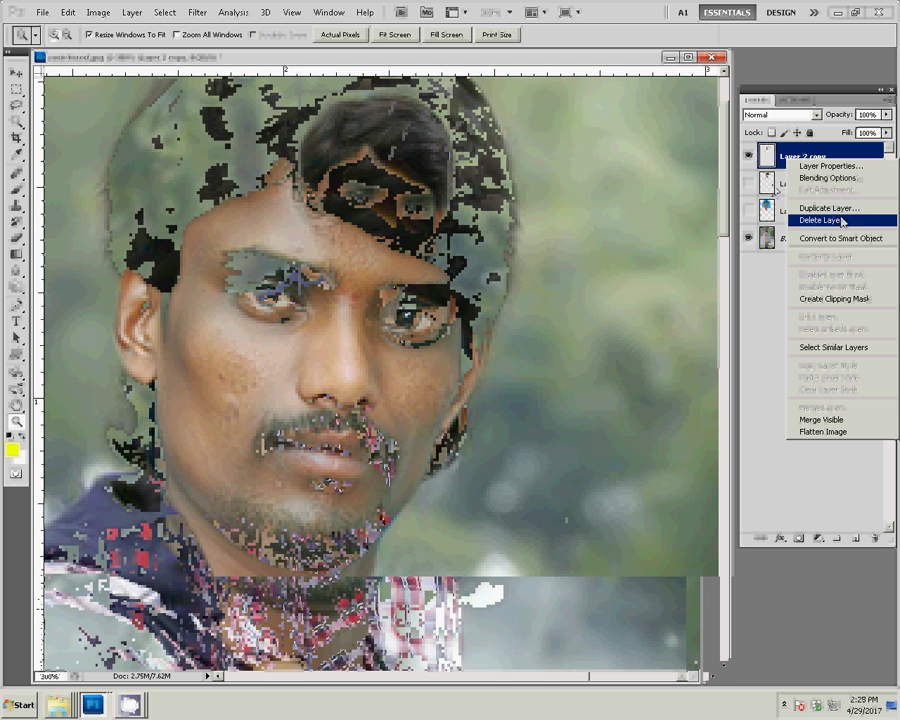
click(830, 208)
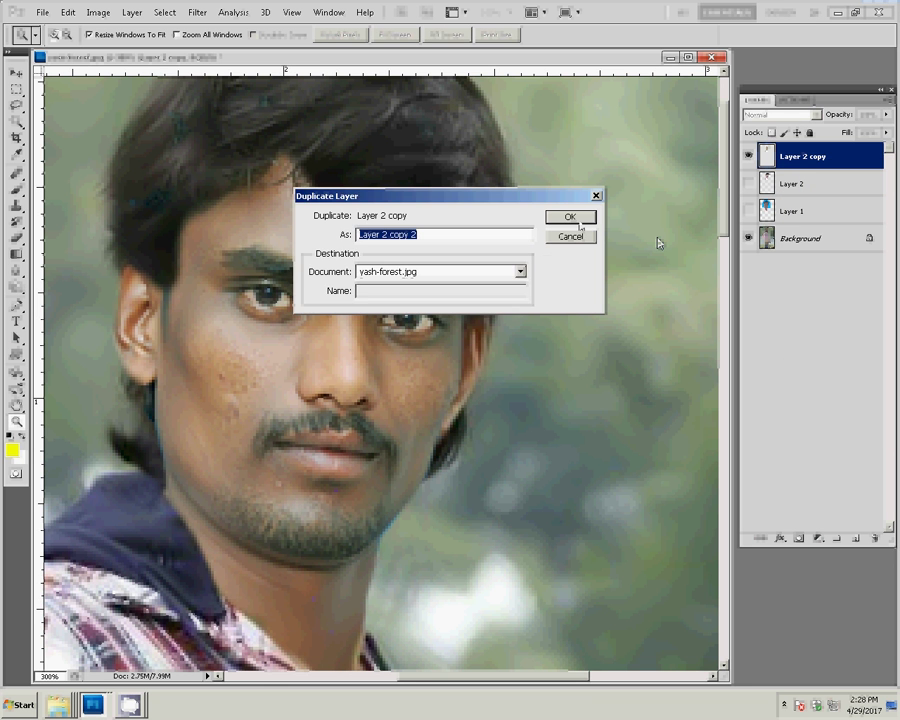
key(Return)
click(790, 185)
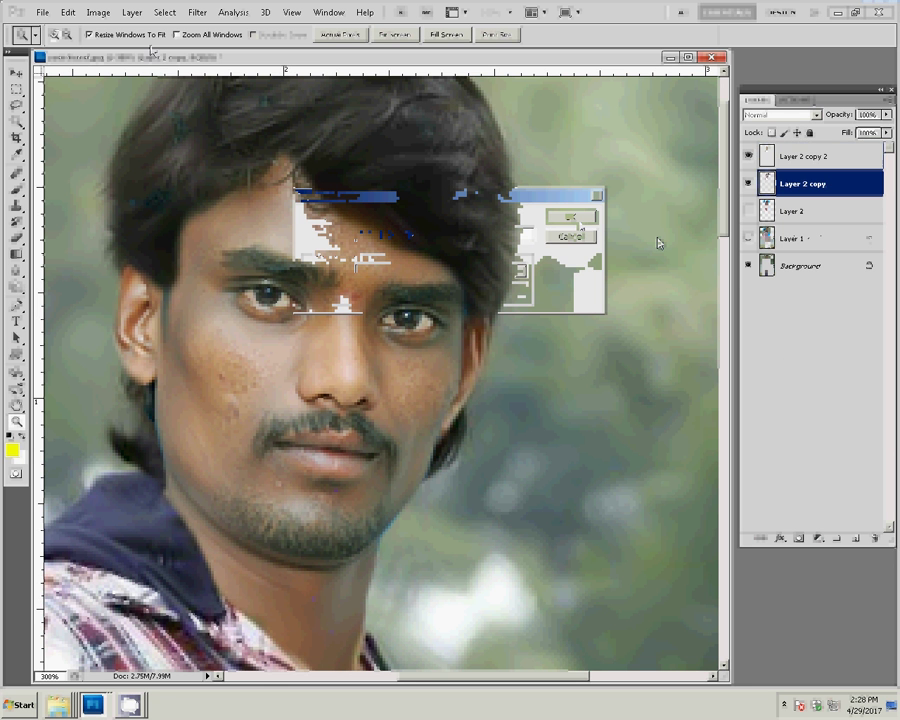
- Apply Smart Blur at radius 3.0 and threshold 25.0 to Layer 2 copy
click(205, 21)
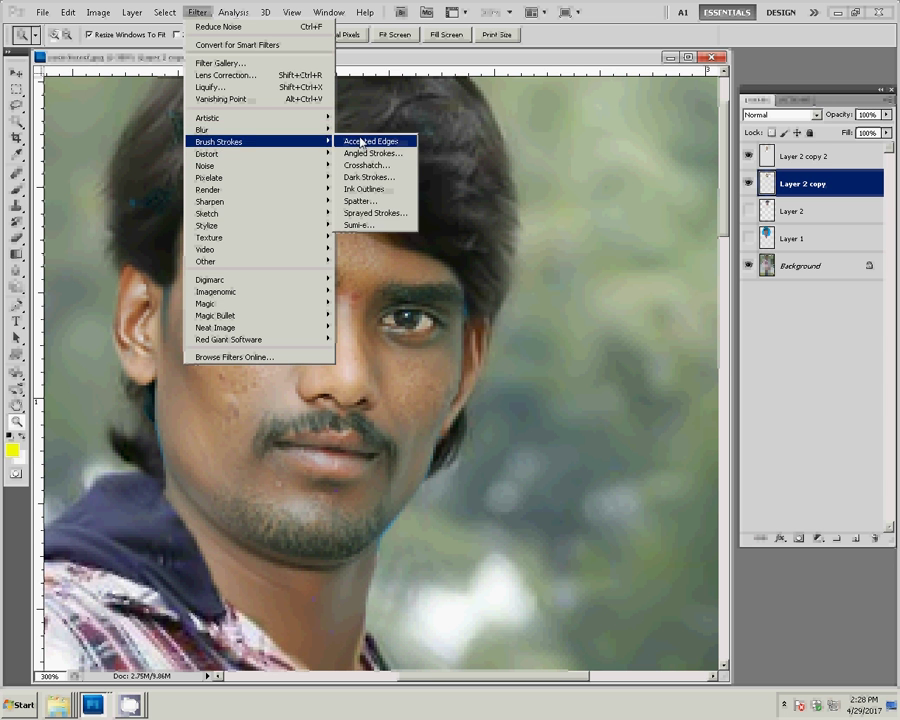
mouse_move(210, 130)
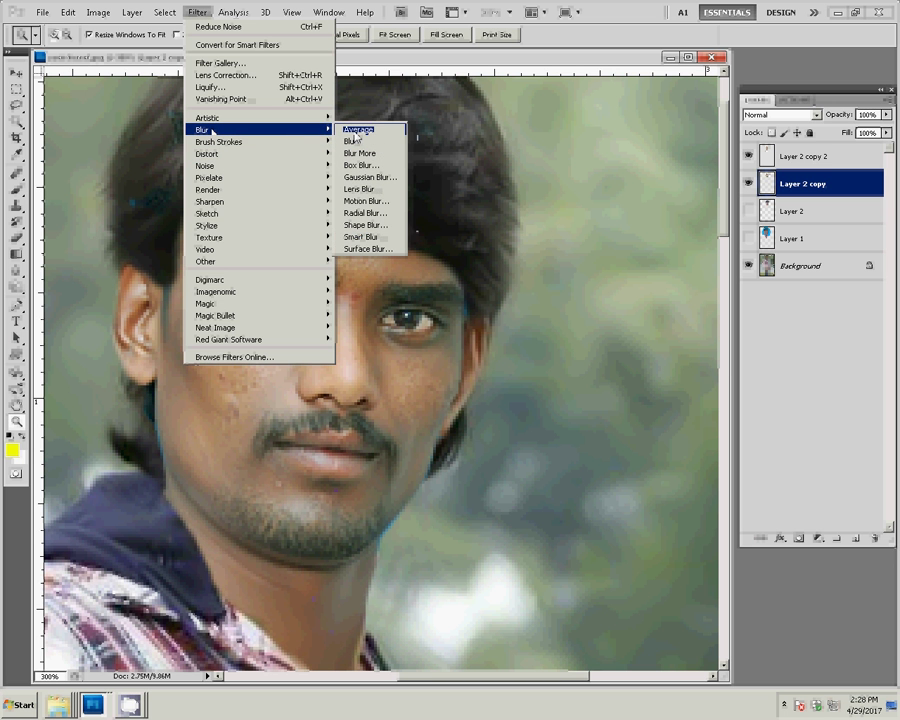
click(376, 237)
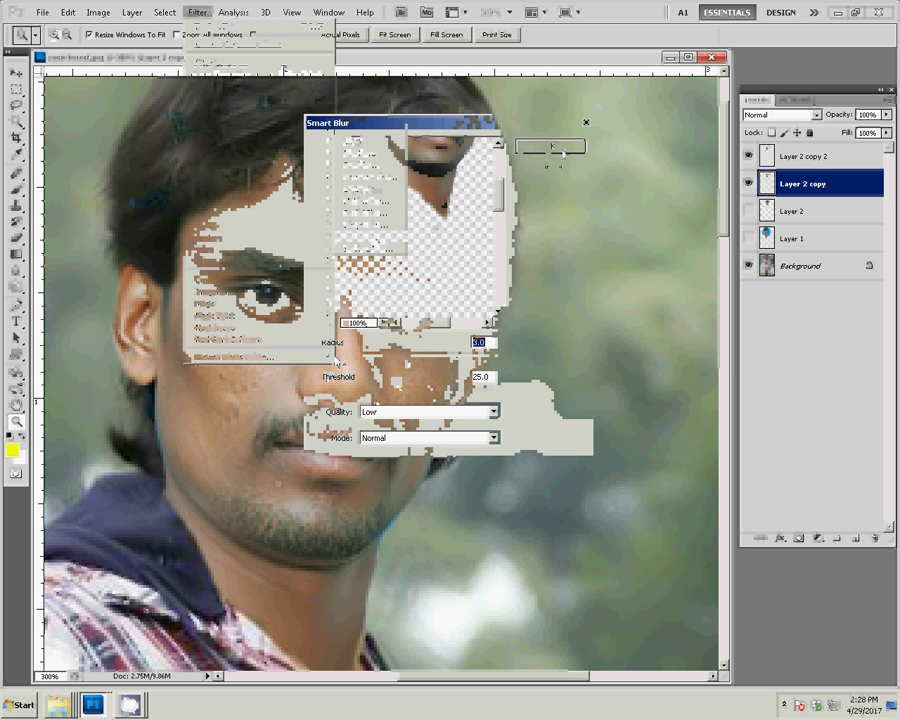
drag(503, 300, 462, 175)
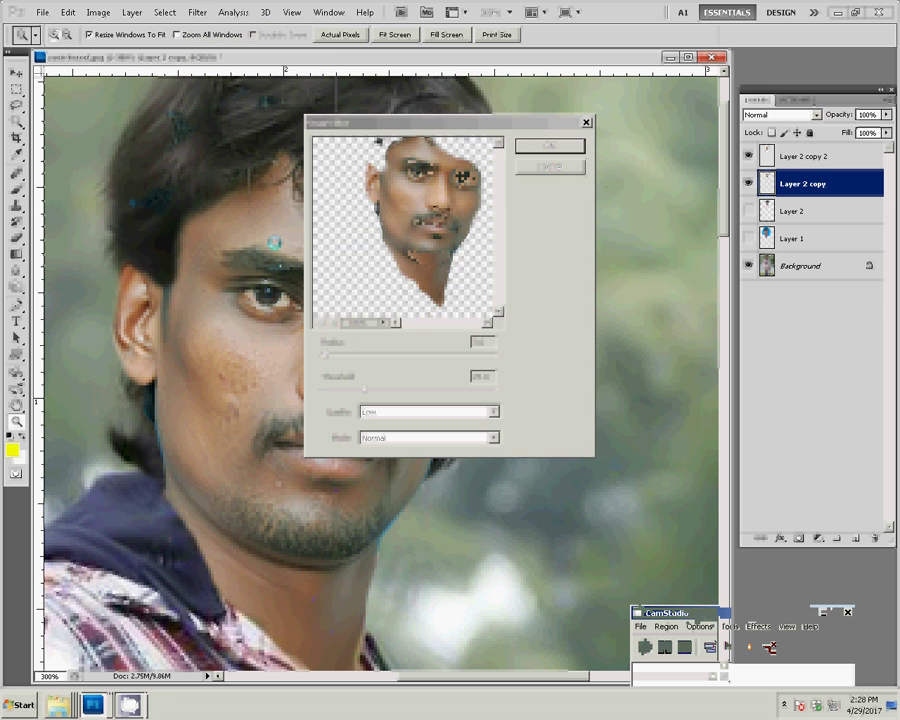
click(550, 147)
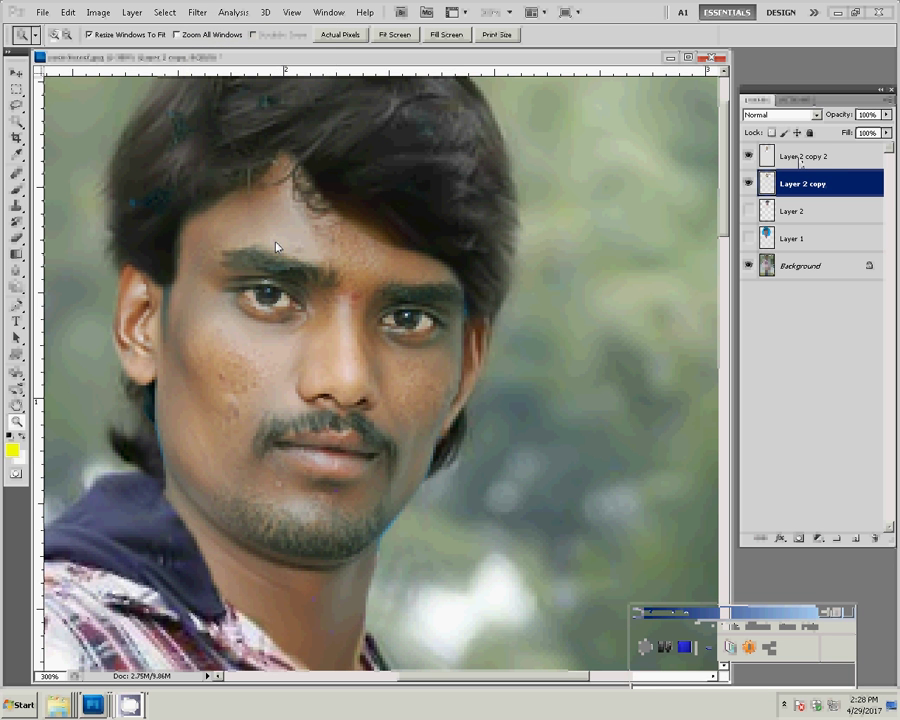
- Set the Eraser to 67% flow and 56% opacity on Layer 2 copy 2
double_click(805, 157)
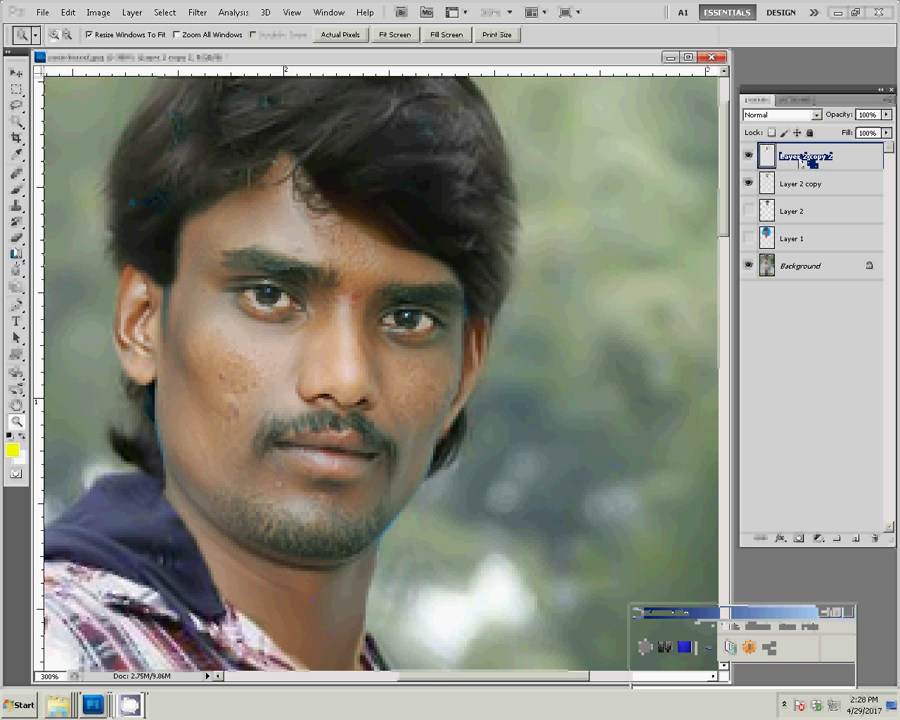
key(e)
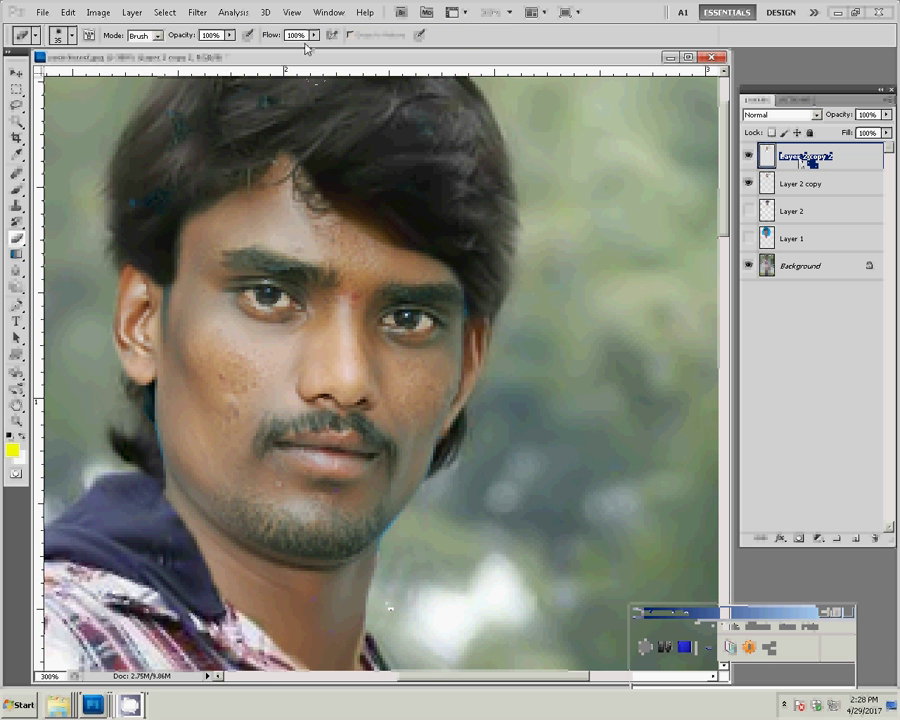
click(313, 36)
drag(313, 48, 292, 48)
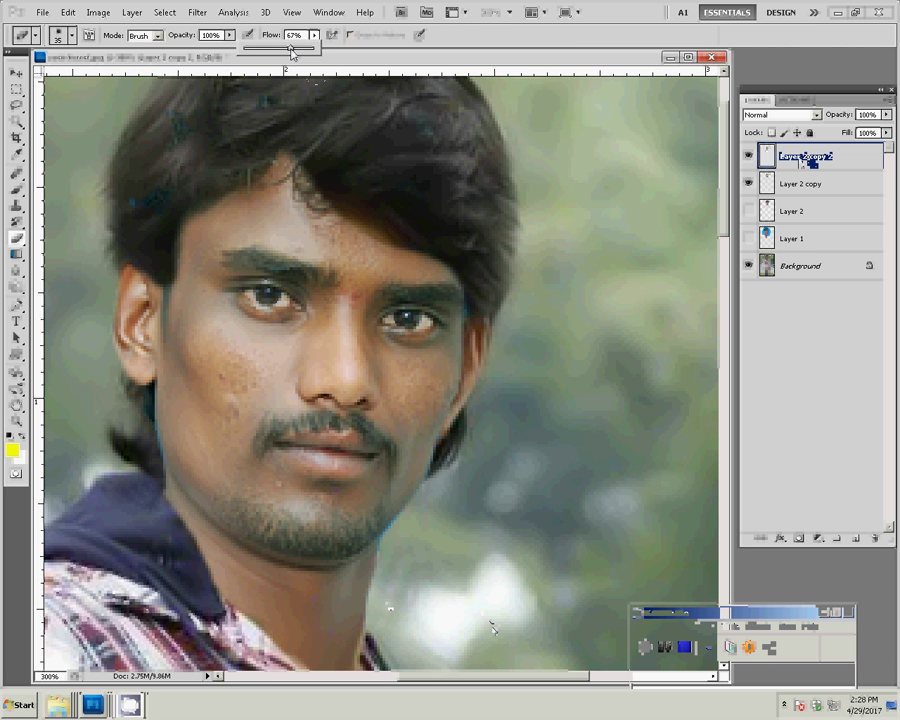
click(229, 35)
drag(229, 48, 198, 48)
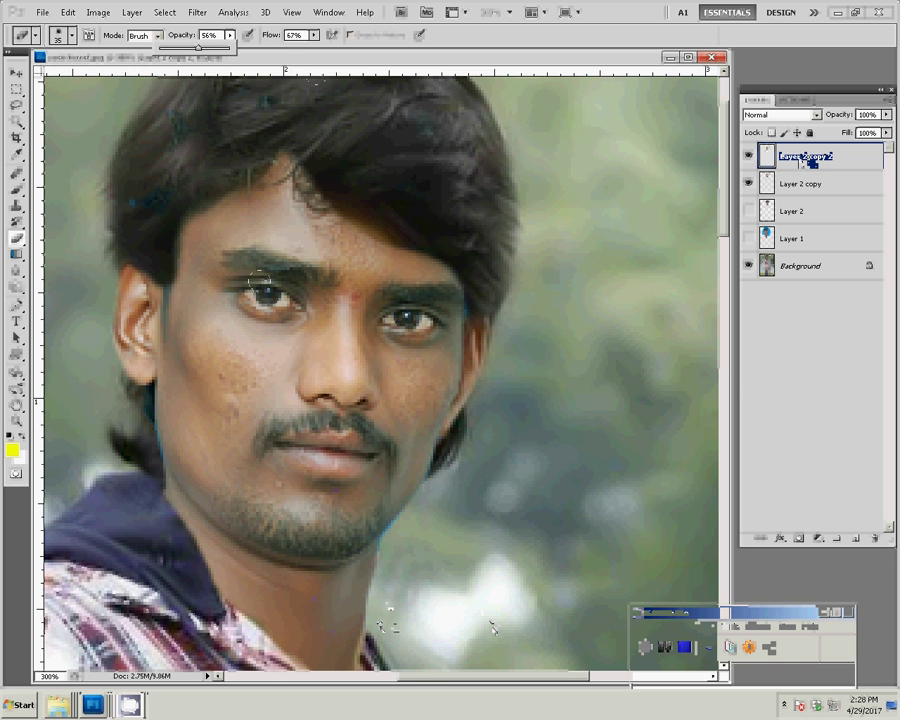
- Adjust the brush settings and shrink the brush to size 7 for edge touch-ups
right_click(585, 262)
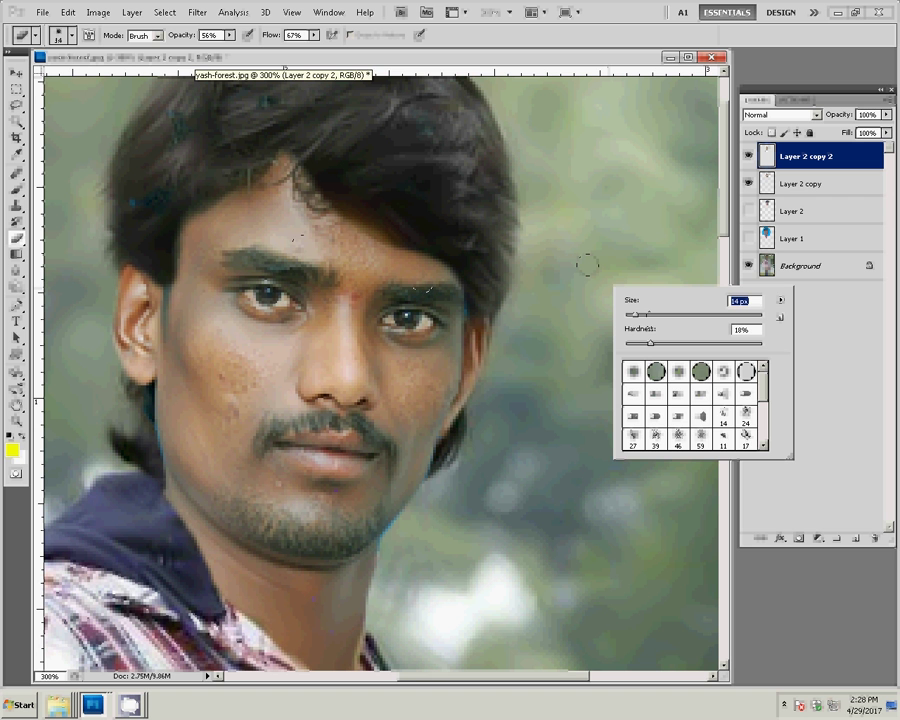
key(Return)
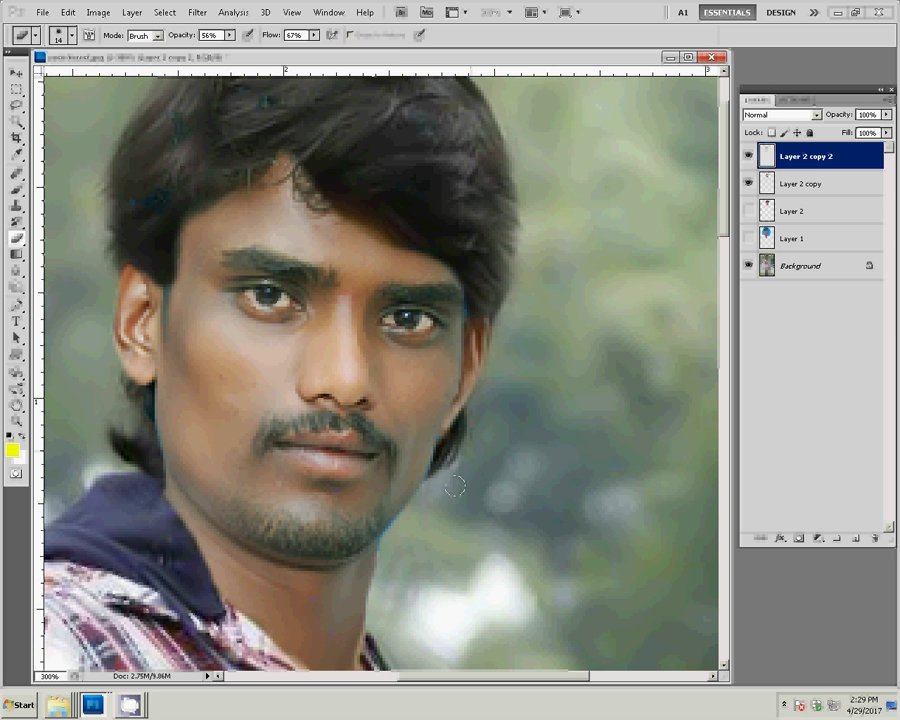
key(bracketleft)
key(bracketleft)
key(bracketleft)
- Merge the visible layers into Background and fit the whole image on screen
click(132, 12)
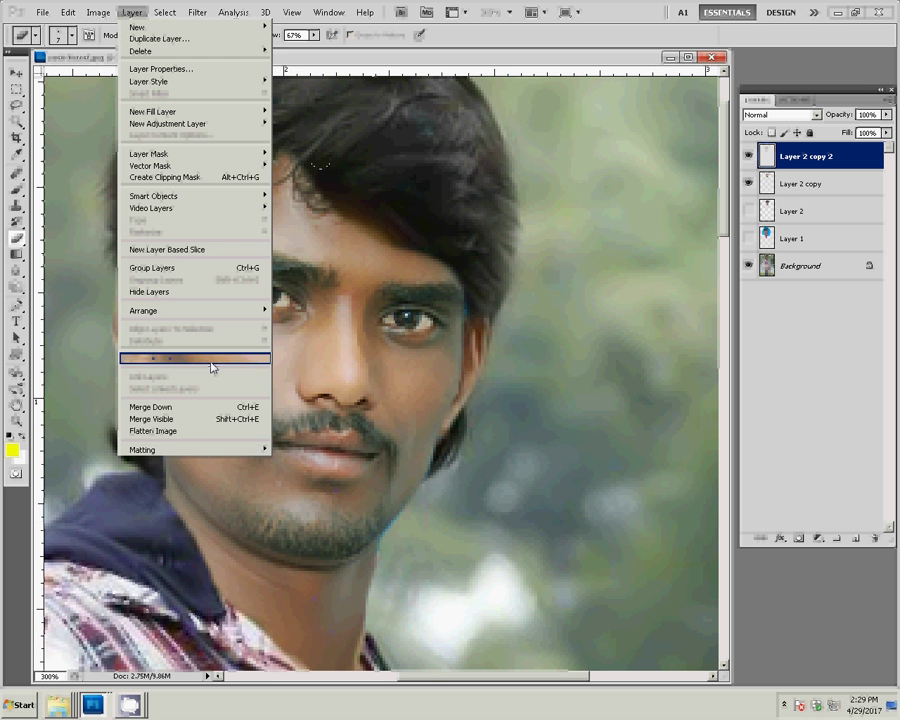
click(175, 428)
key(z)
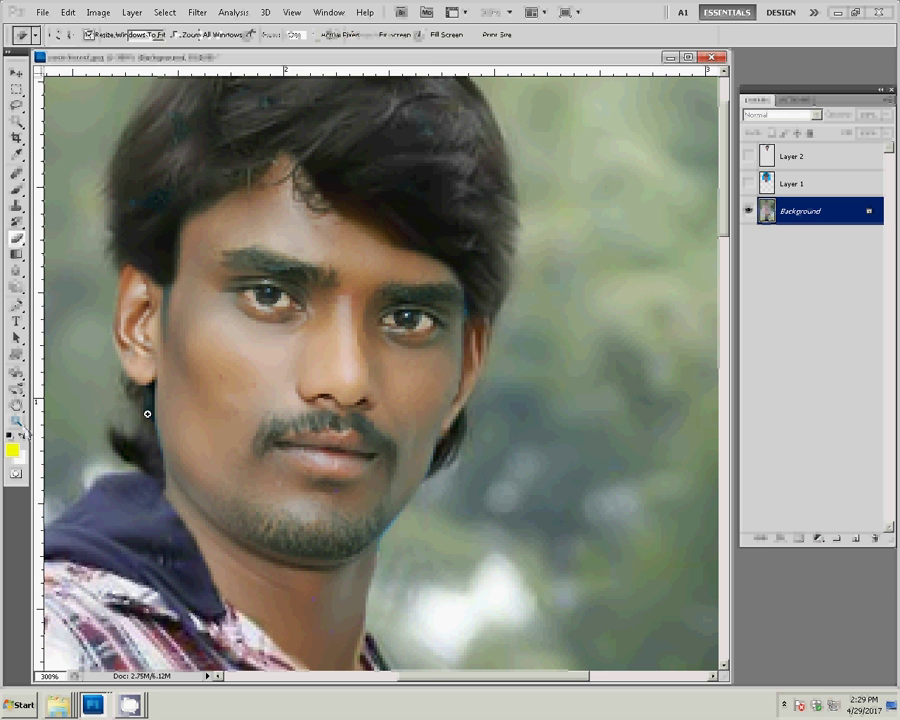
right_click(244, 358)
click(257, 361)
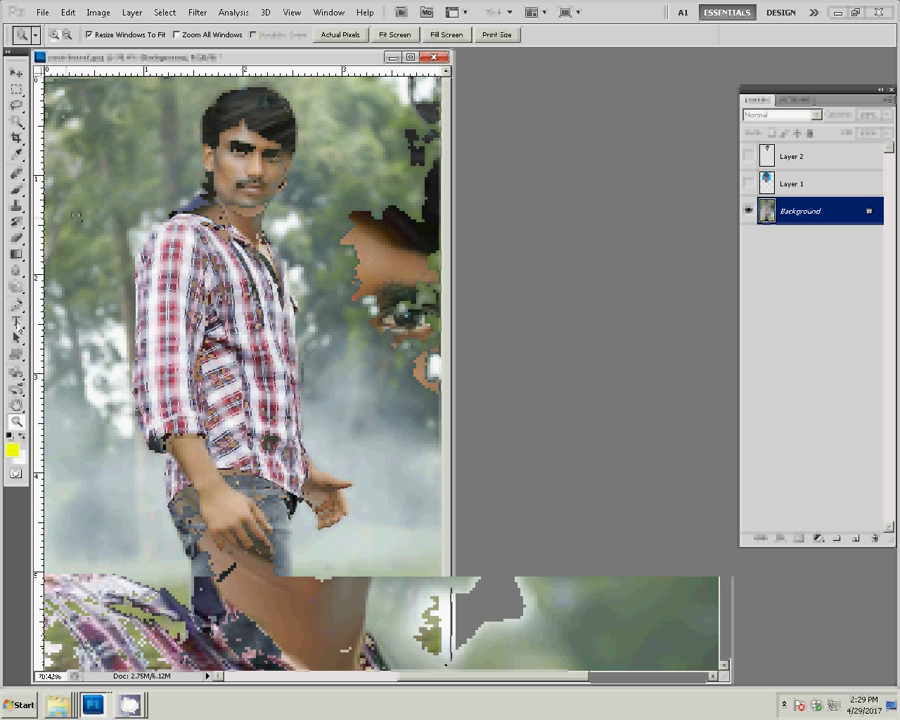
click(17, 323)
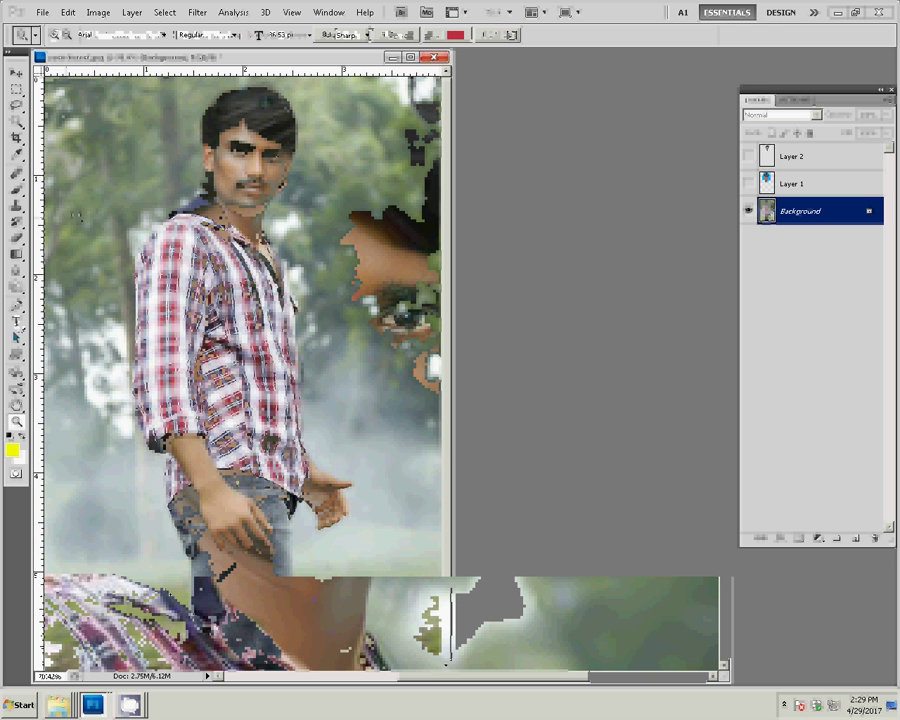
- Add bright red 'Raking' text in the lower left of the photo
click(456, 38)
click(381, 241)
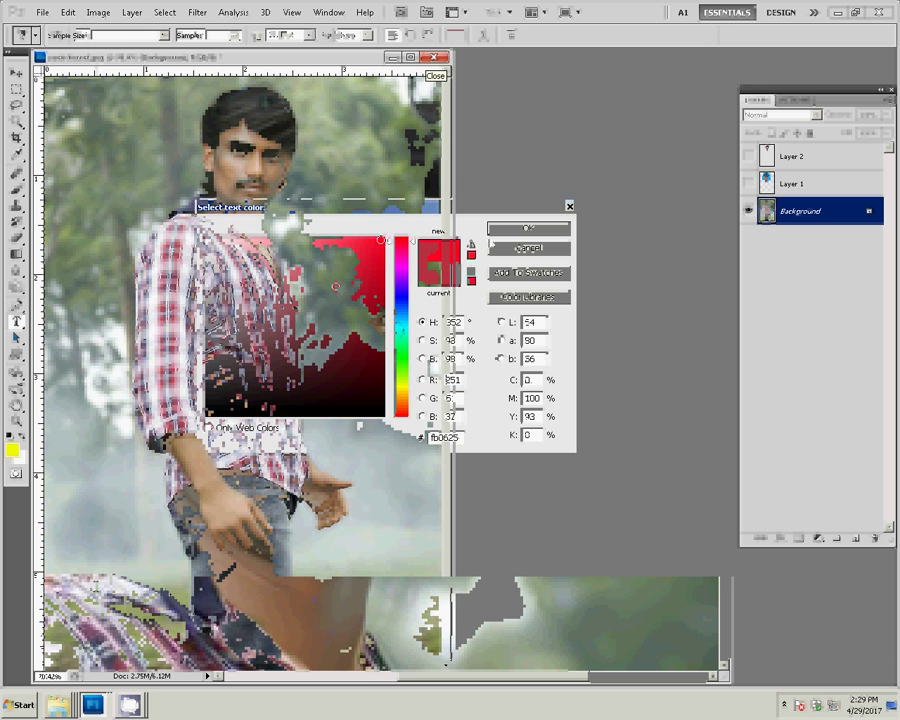
click(522, 229)
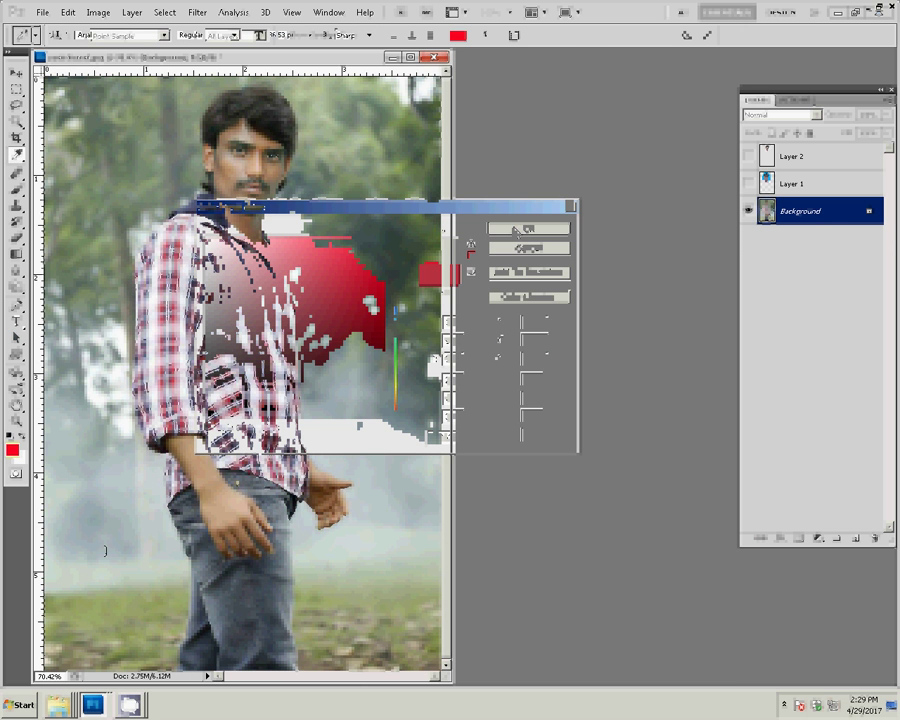
key(ctrl+j)
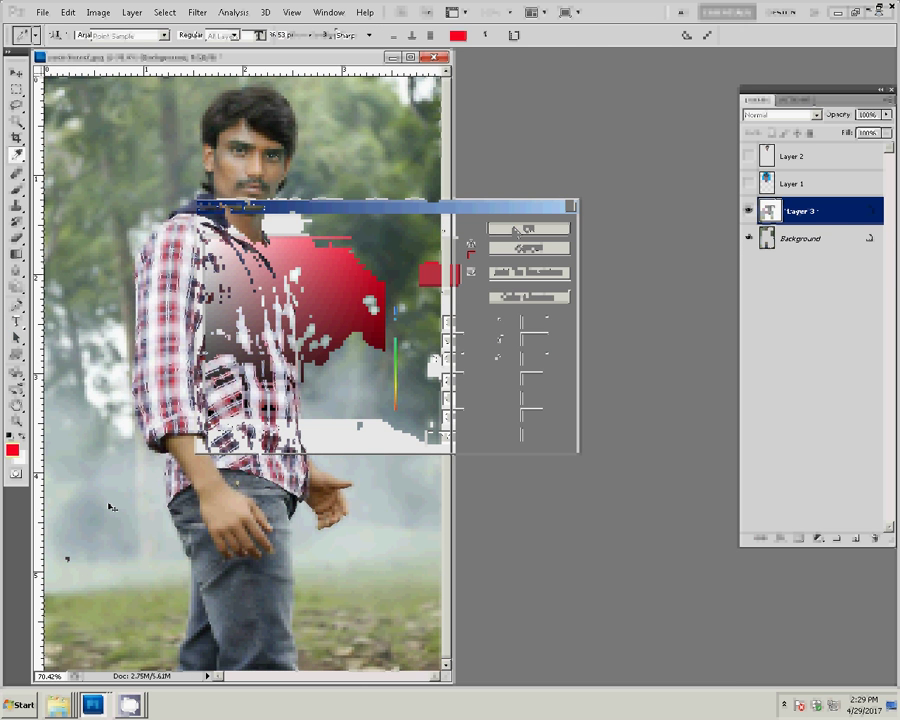
text(Ra)
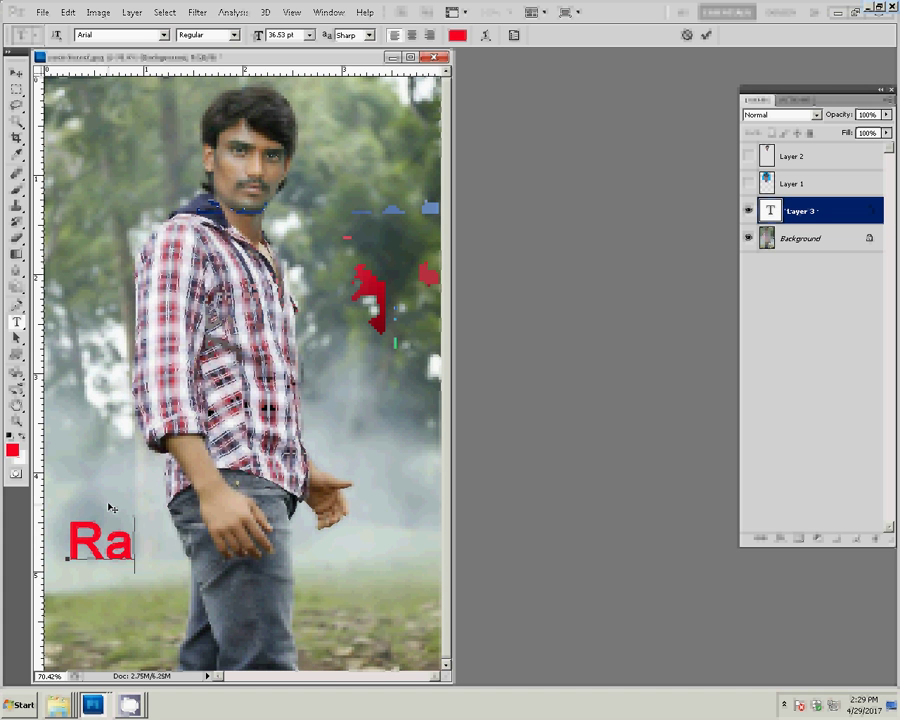
text(kin)
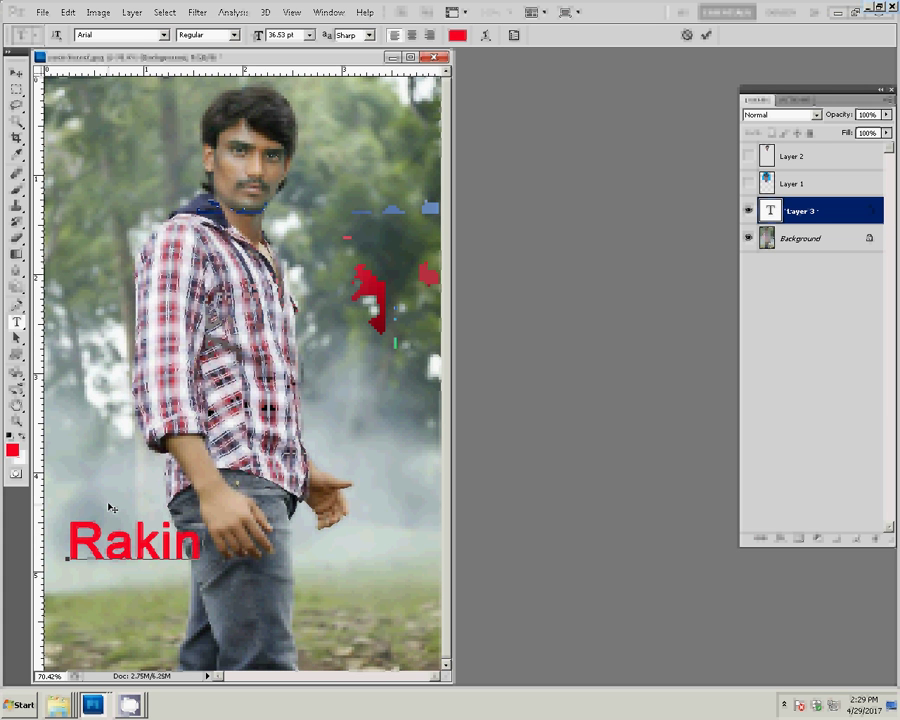
text(g)
key(ctrl+Return)
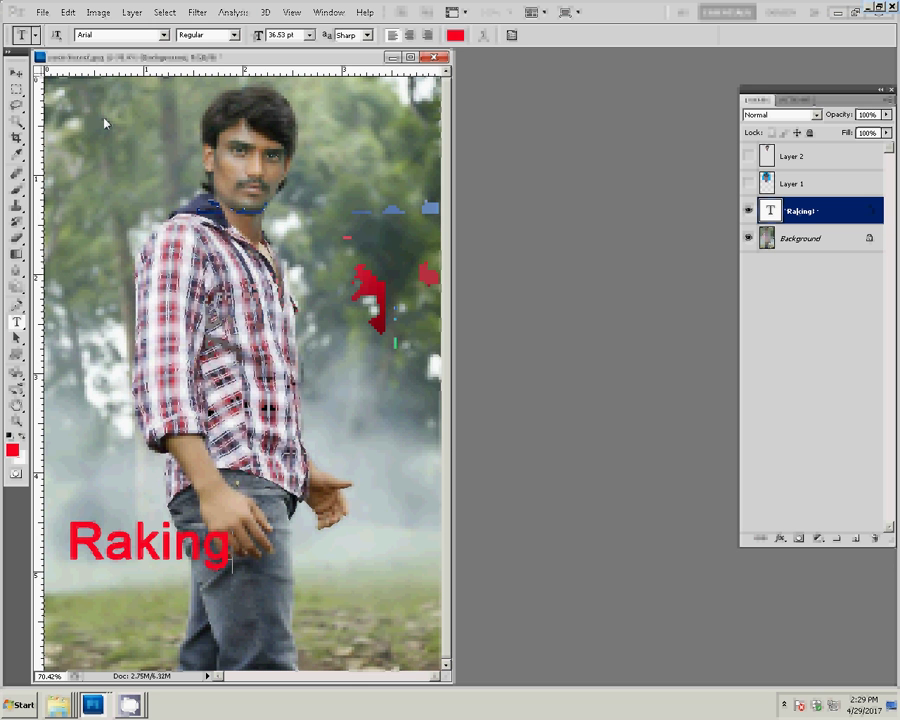
- Set the Raking text colour to red f40523
click(210, 239)
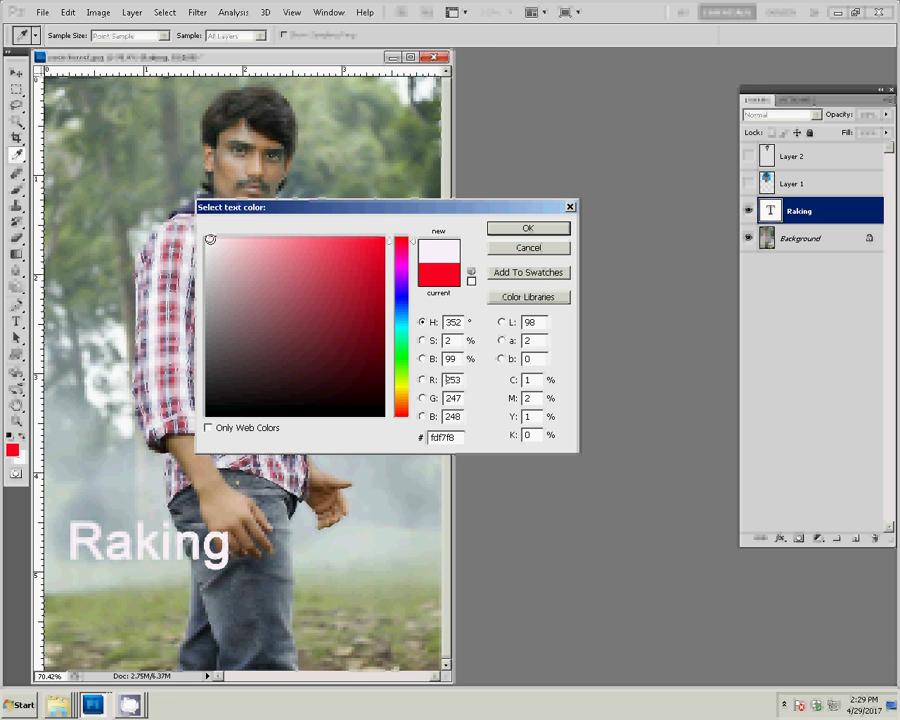
click(381, 244)
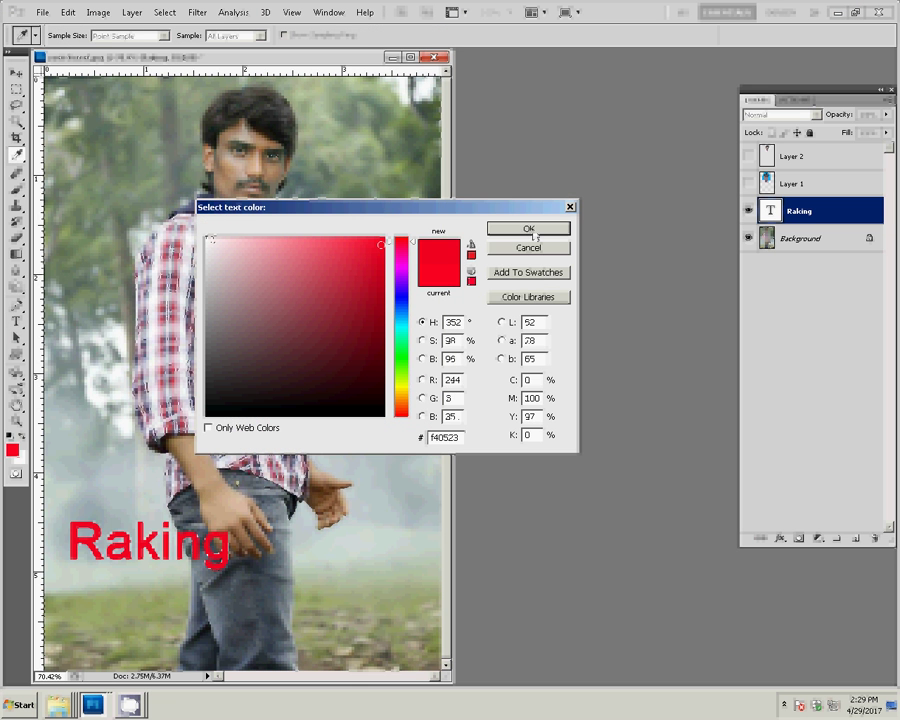
click(530, 230)
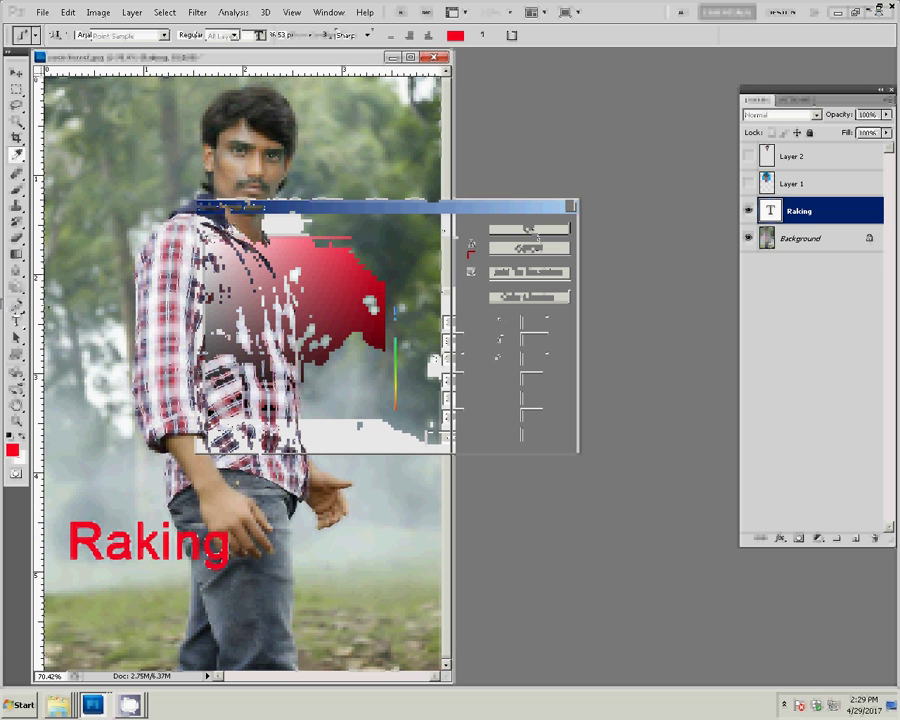
- Draw a red star custom shape and place it beside the man's hand
key(u)
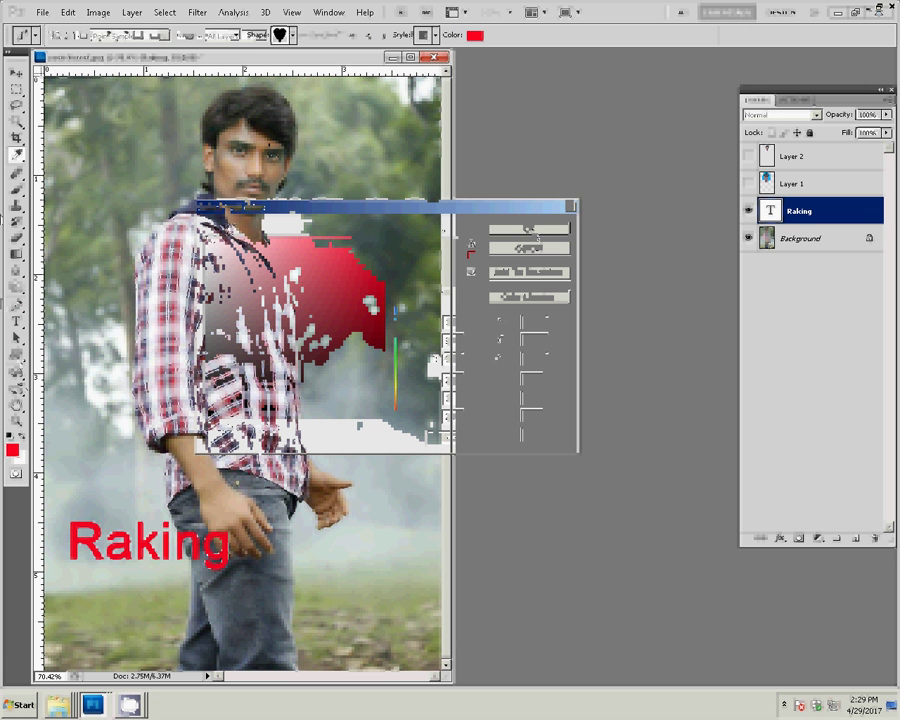
click(285, 37)
click(259, 65)
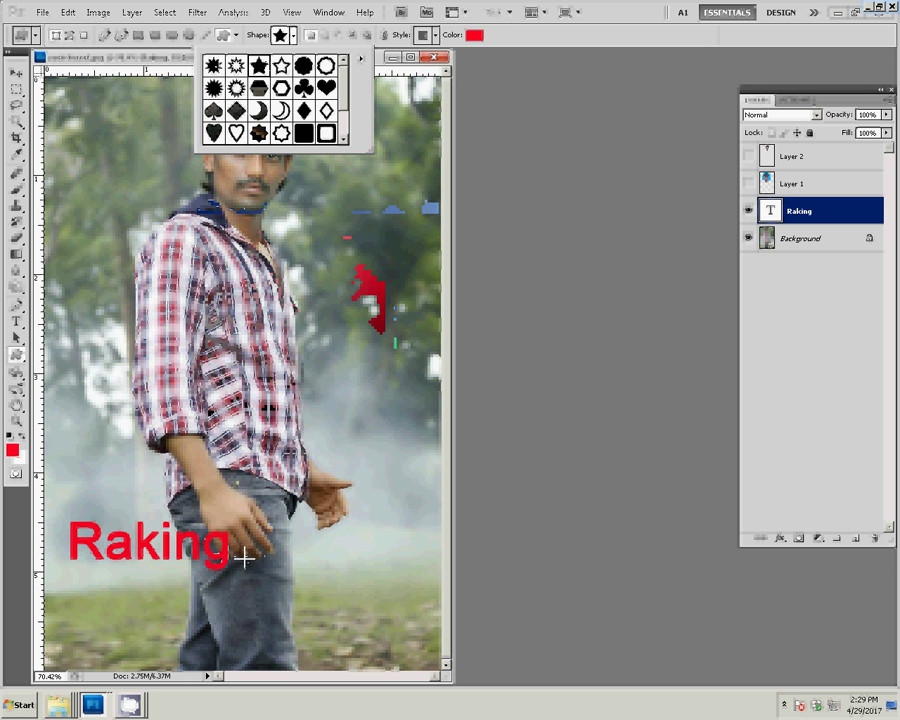
click(242, 507)
drag(243, 548, 295, 538)
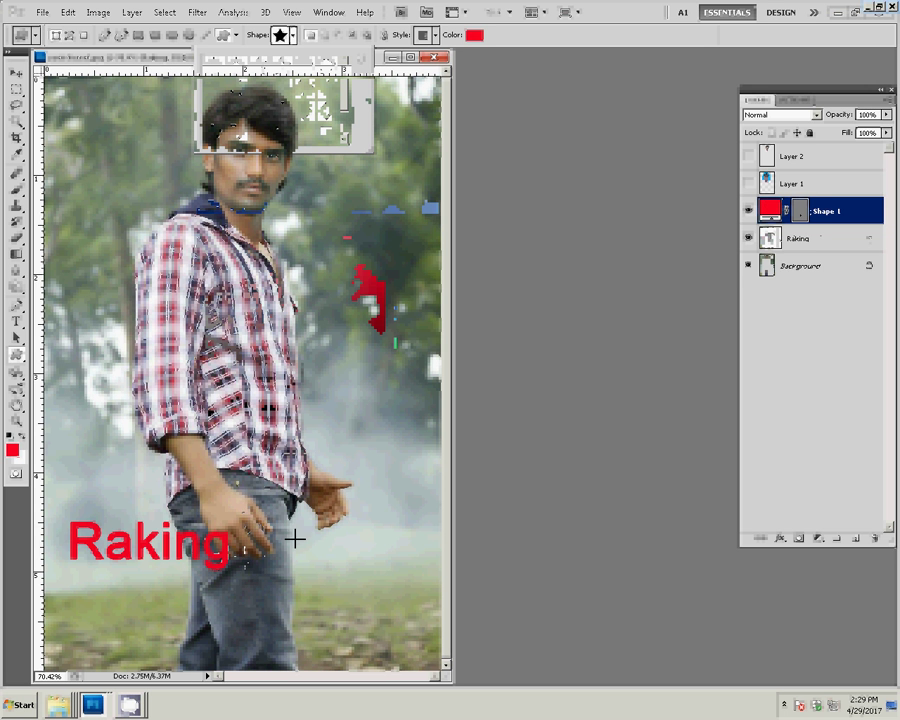
key(v)
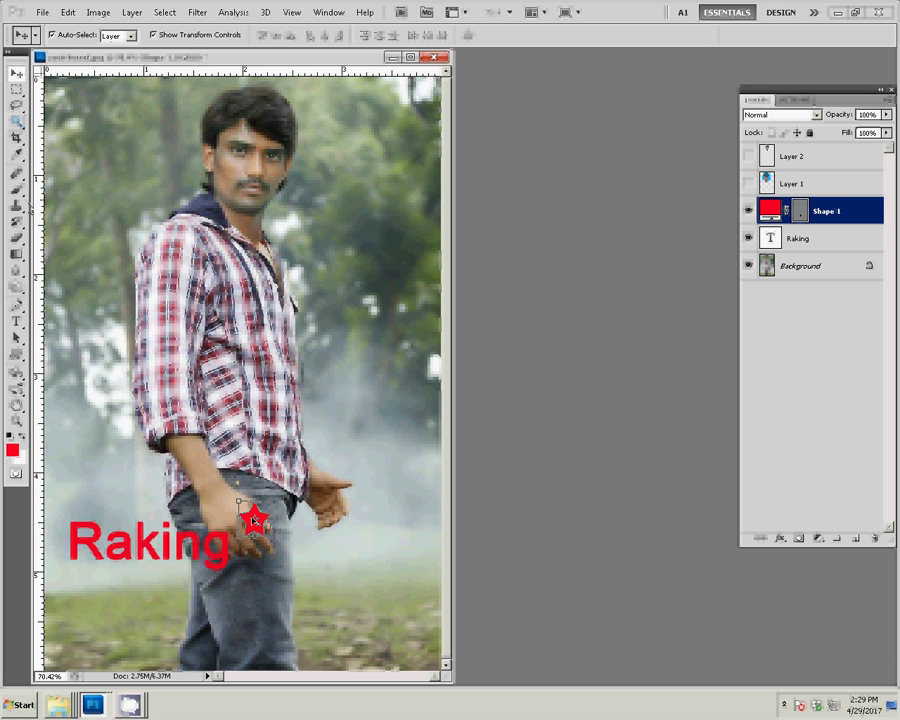
drag(255, 520, 296, 536)
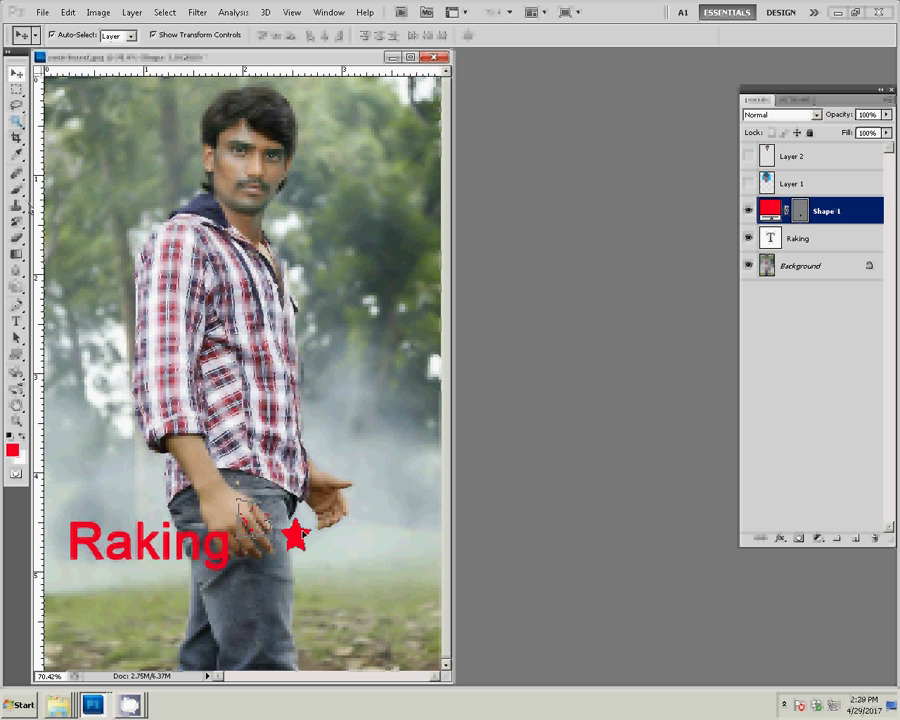
- Move the Raking text below the star and merge it down into Background
click(210, 560)
drag(210, 562, 263, 591)
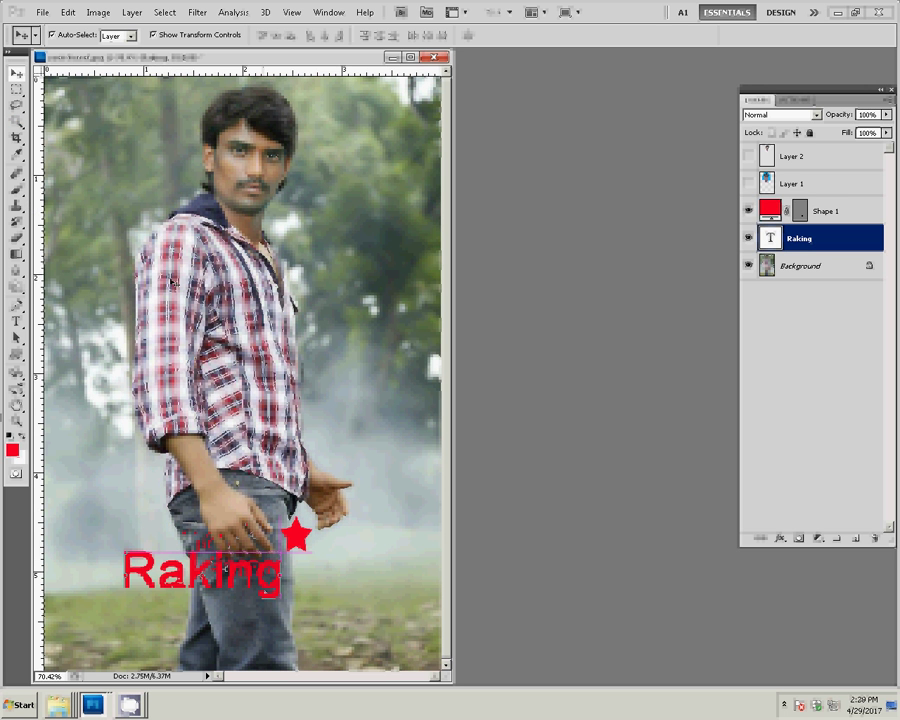
click(131, 12)
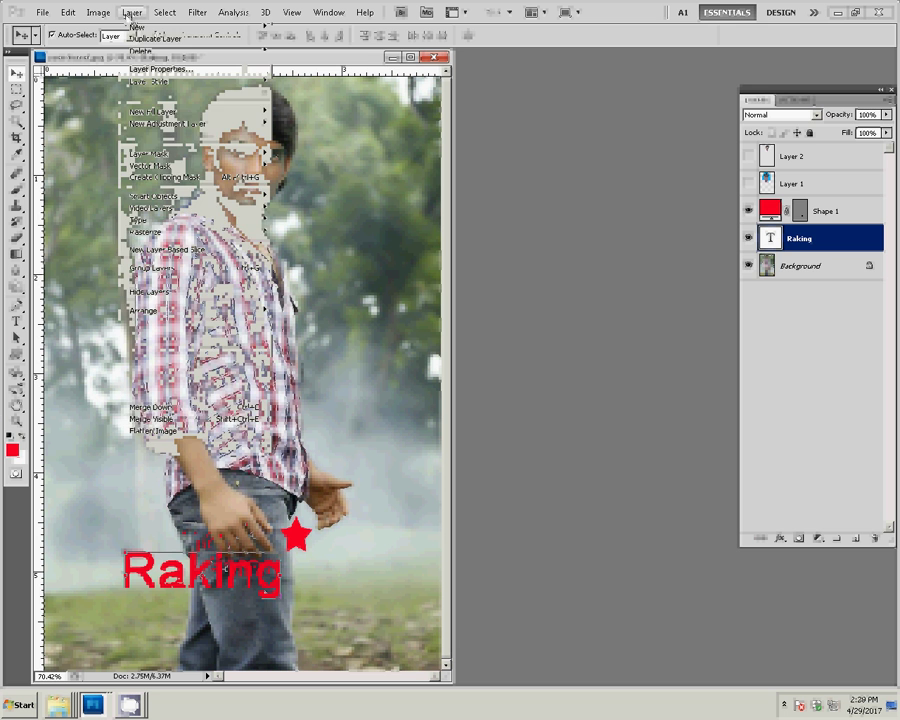
click(152, 408)
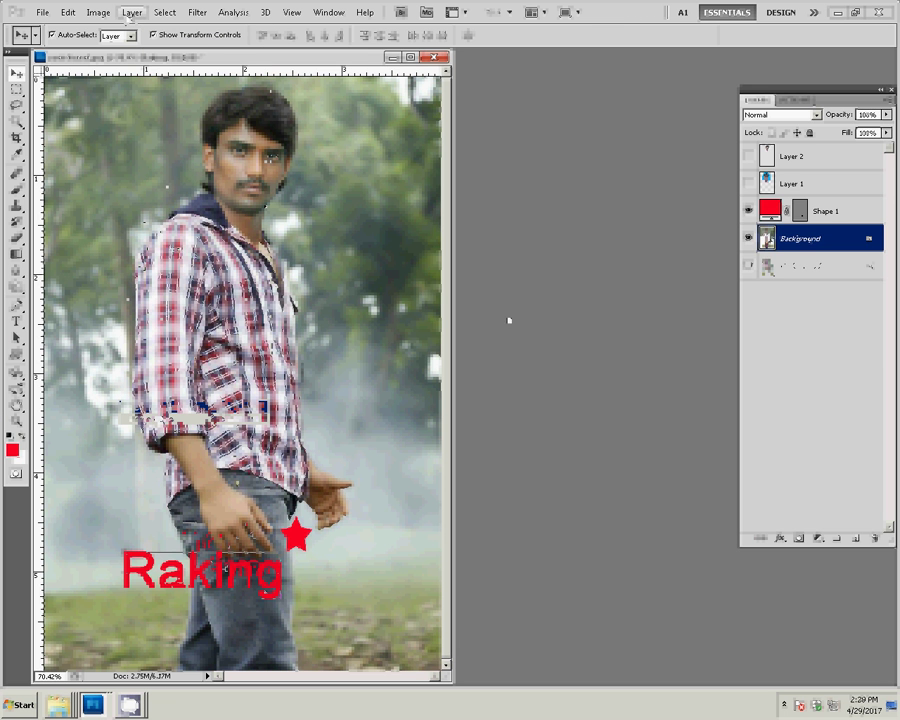
click(786, 706)
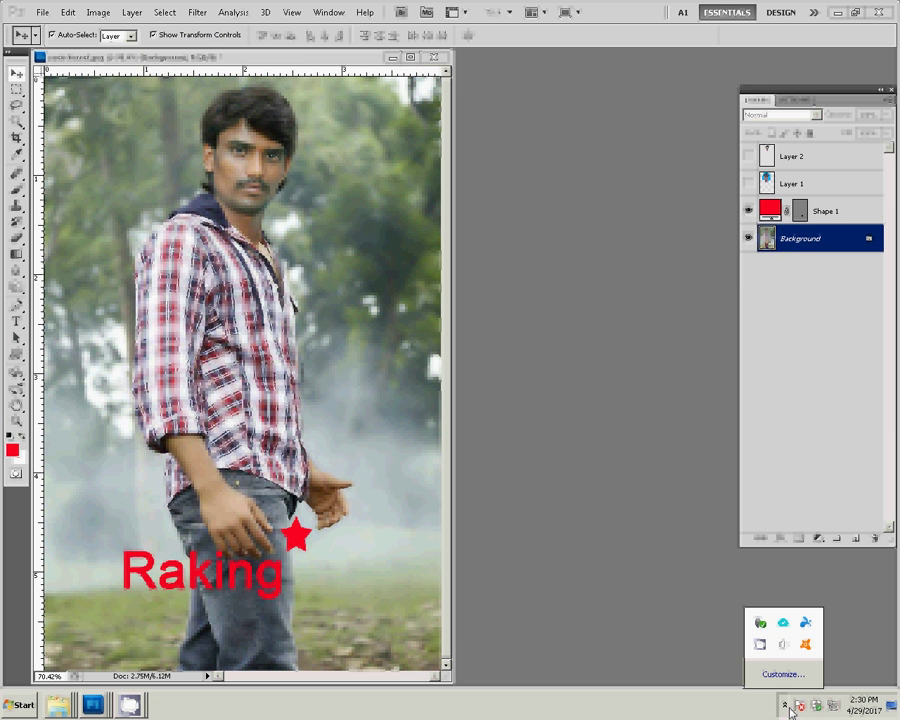